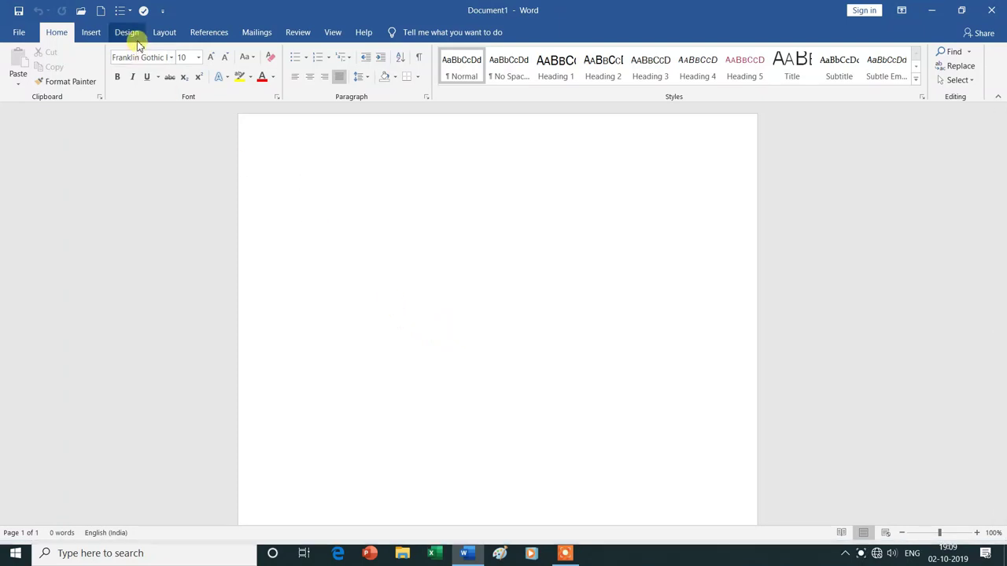
Step: Switch the ribbon to the Mailings tab
left_click(258, 37)
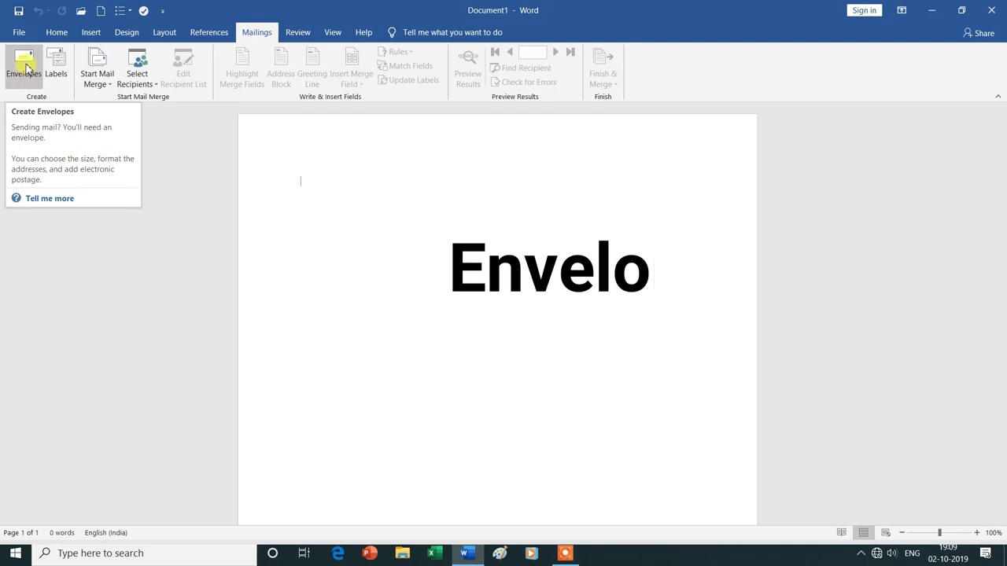
Step: Open Envelopes, include a return address, and erase its prefilled text
left_click(27, 64)
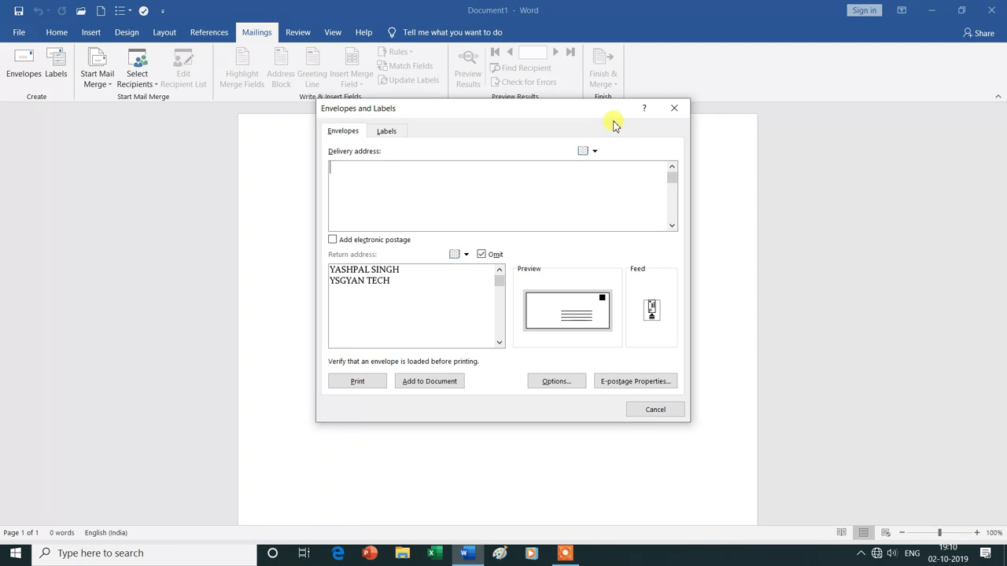
left_click(482, 254)
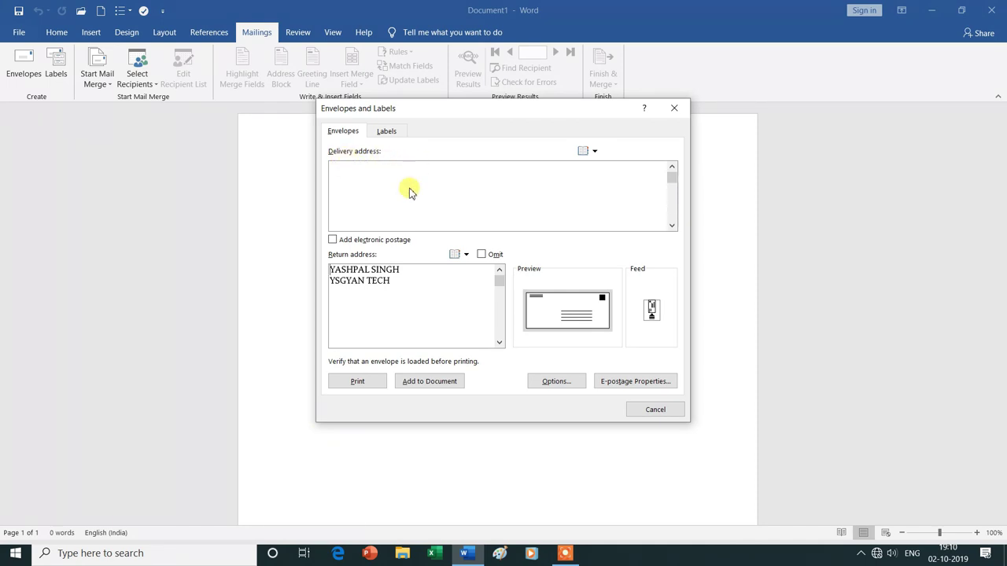
left_click(397, 287)
key("BackSpace")
key("BackSpace")
key("BackSpace")
key("BackSpace")
key("BackSpace")
key("BackSpace")
key("BackSpace")
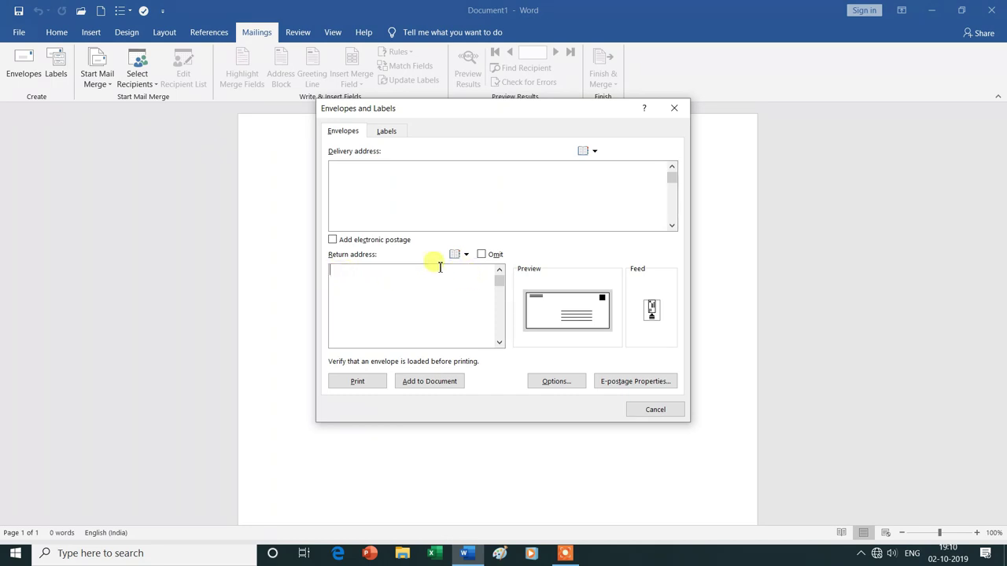
left_click(361, 171)
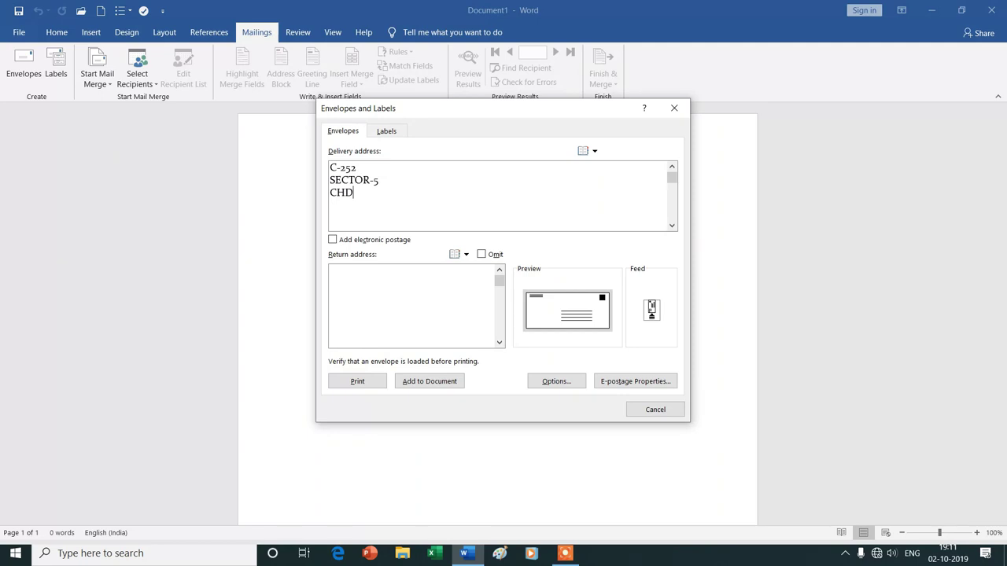
Step: Type the sender's name and company into the Return address box
left_click(361, 275)
type("YSGYAN TECH")
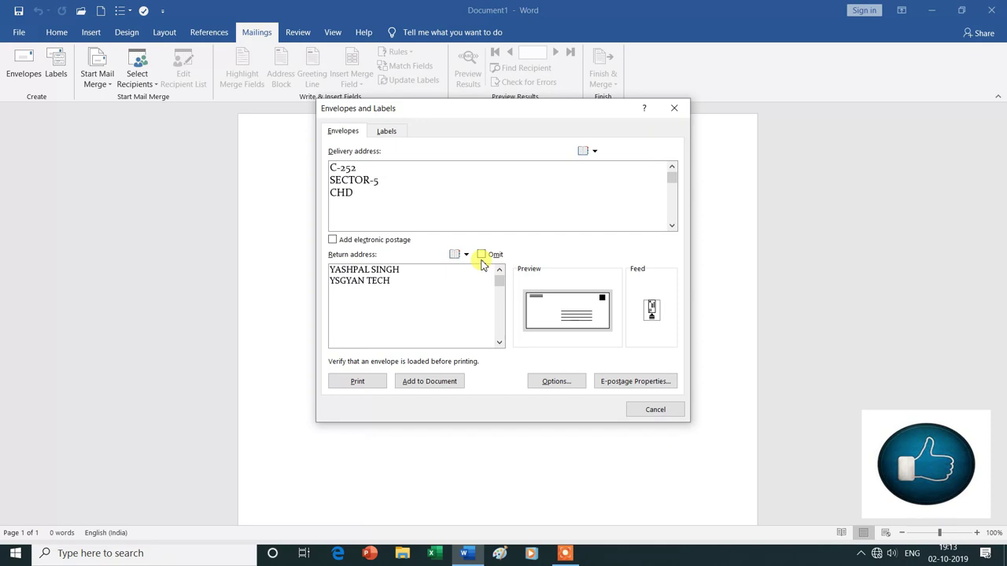
left_click(482, 255)
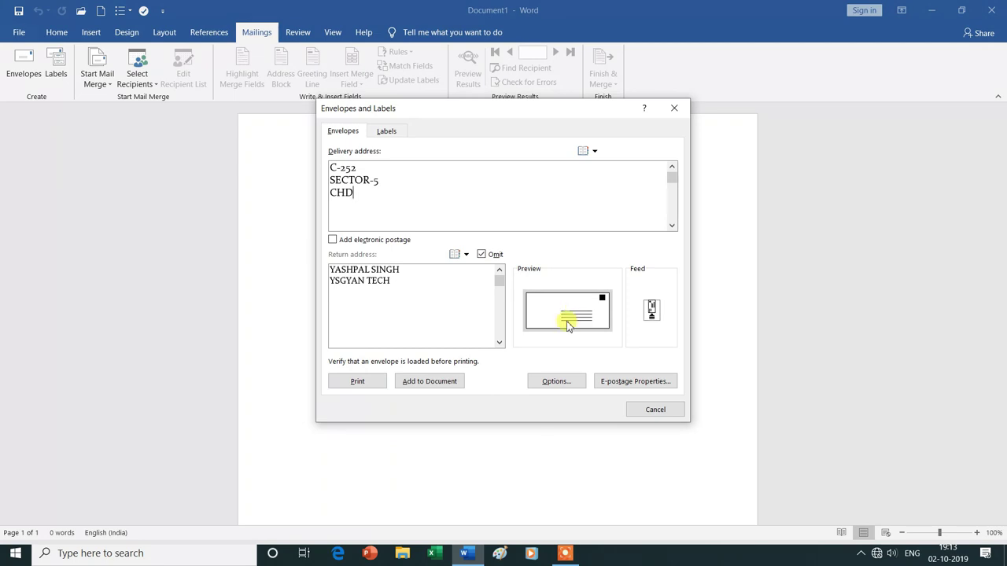
left_click(425, 381)
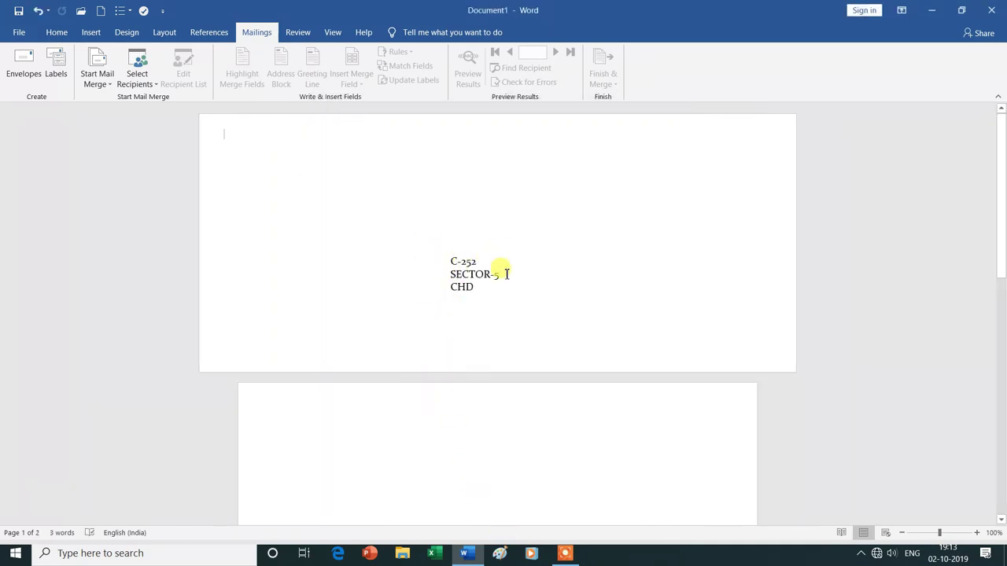
Step: Undo the added envelope page and reopen the Envelopes dialog
left_click(223, 130)
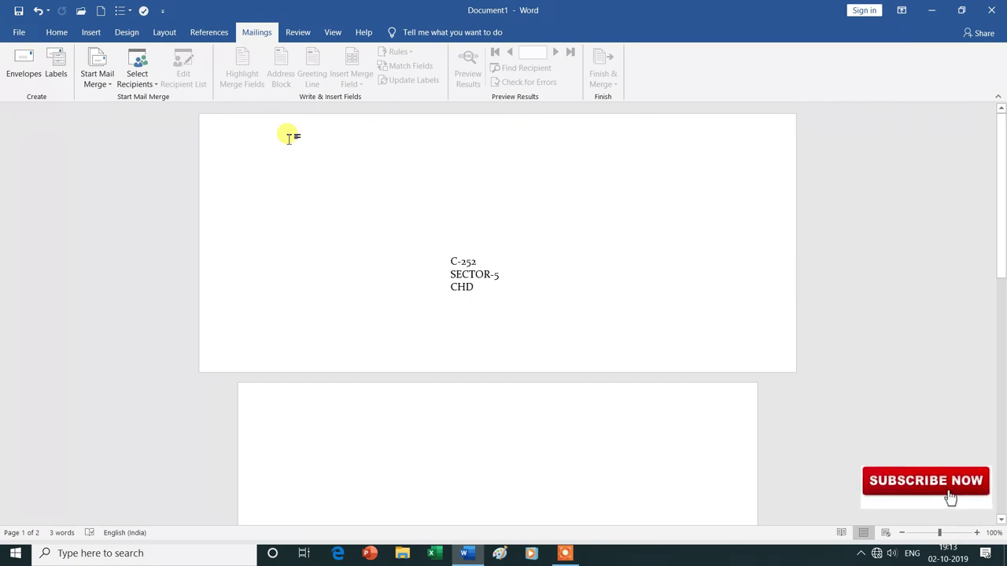
key("ctrl+z")
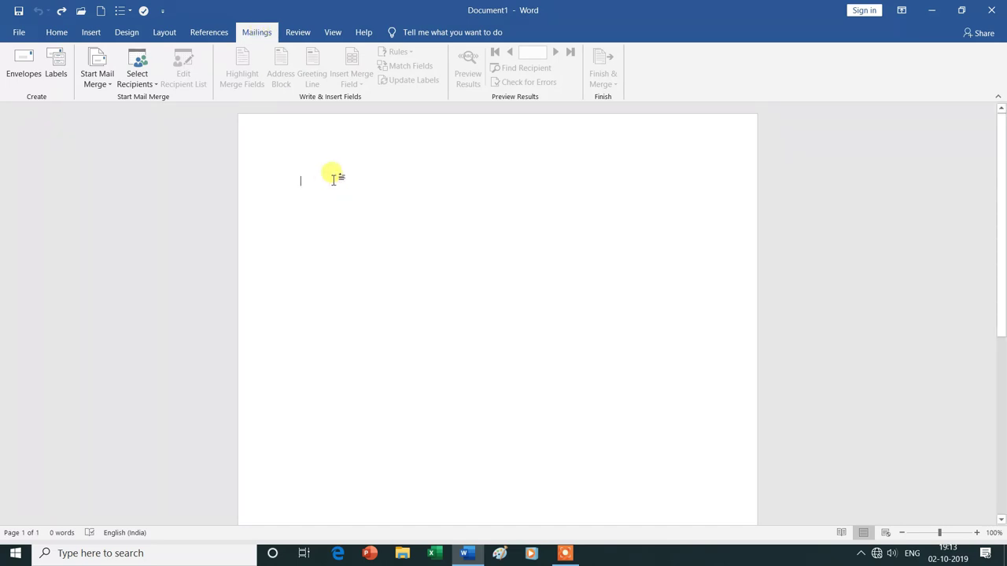
left_click(24, 60)
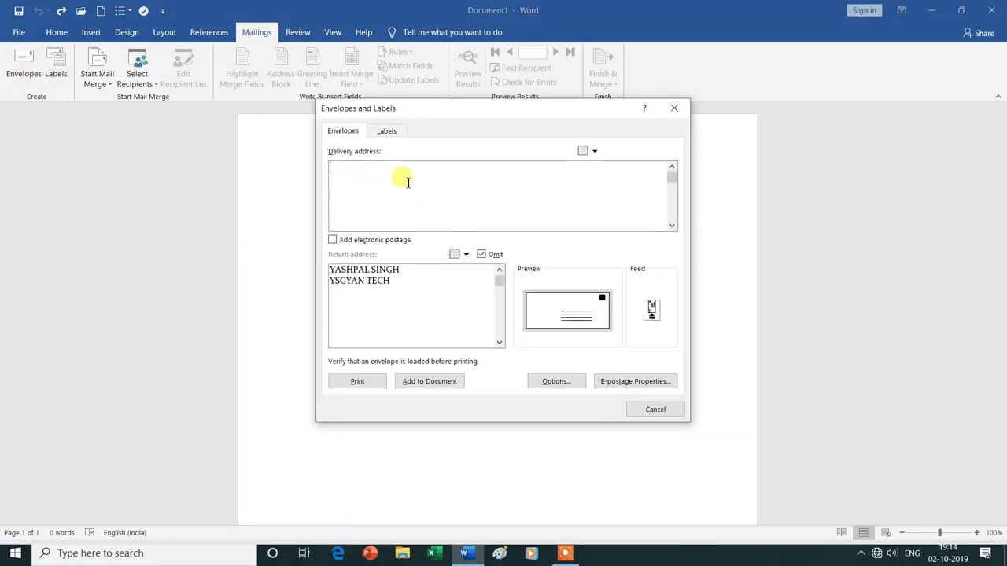
type("C-")
type("252 ")
type("SEC")
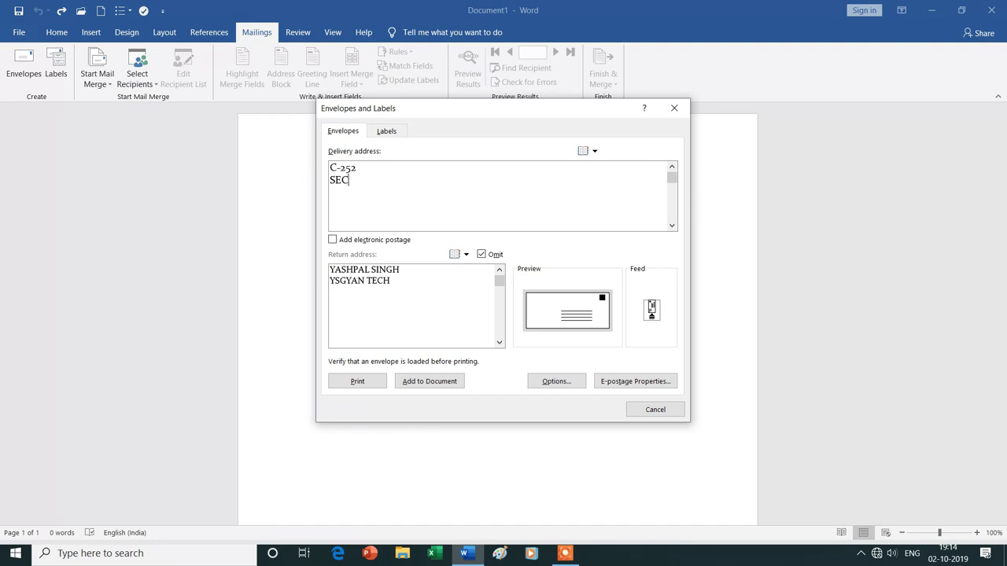
type("TOR-5 ")
type("CHD")
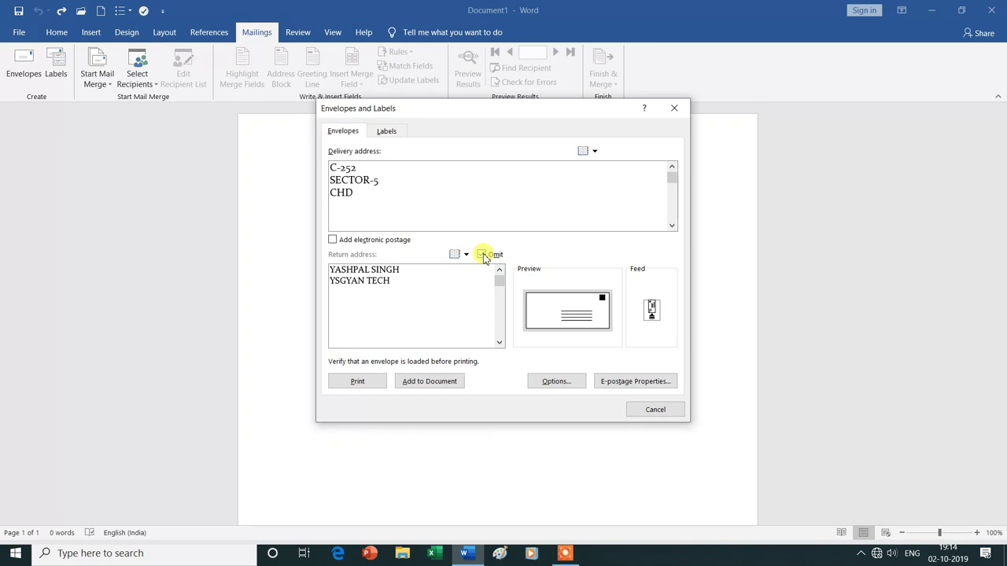
left_click(482, 255)
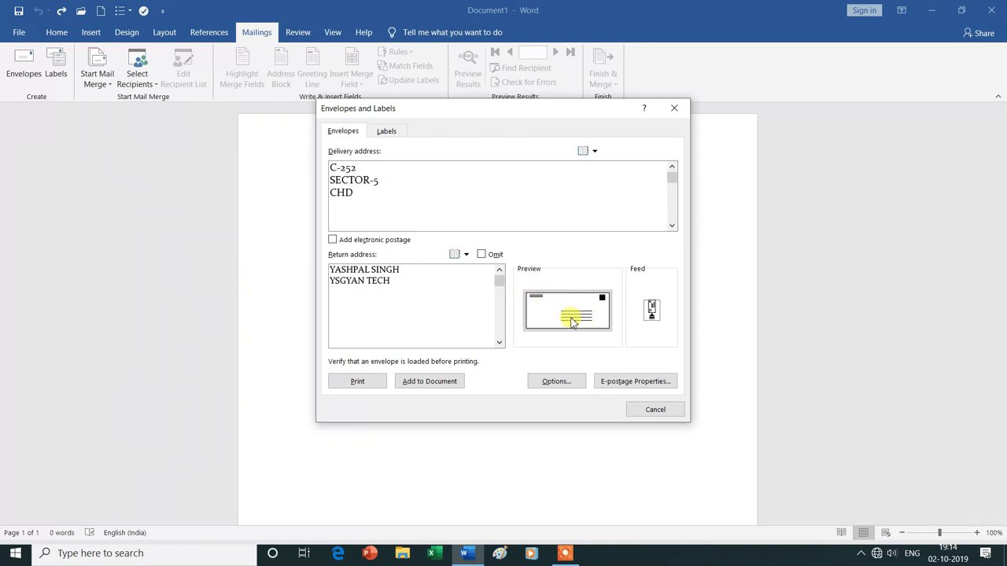
left_click(434, 383)
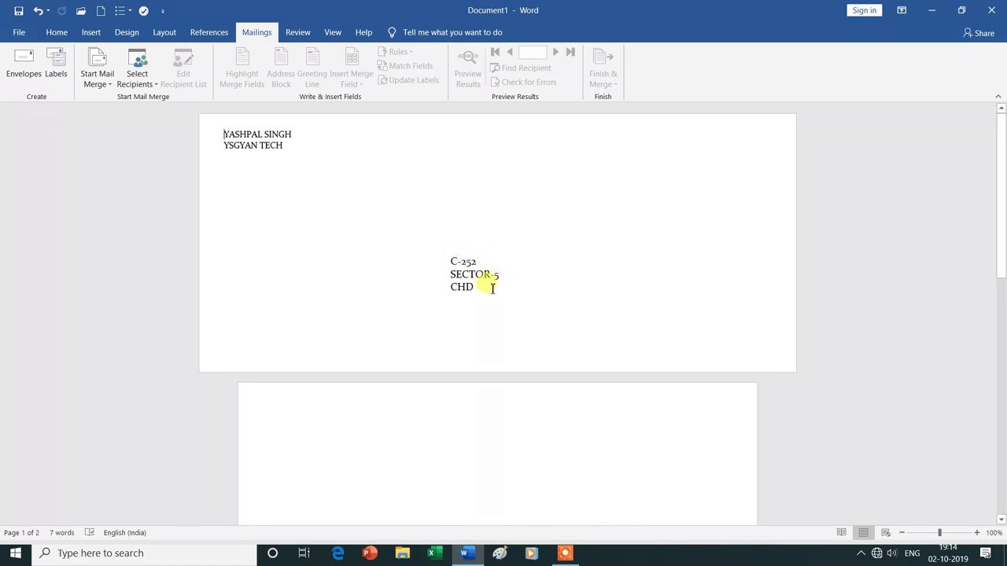
Step: Undo the inserted envelope and reopen the Envelopes dialog
key("ctrl+z")
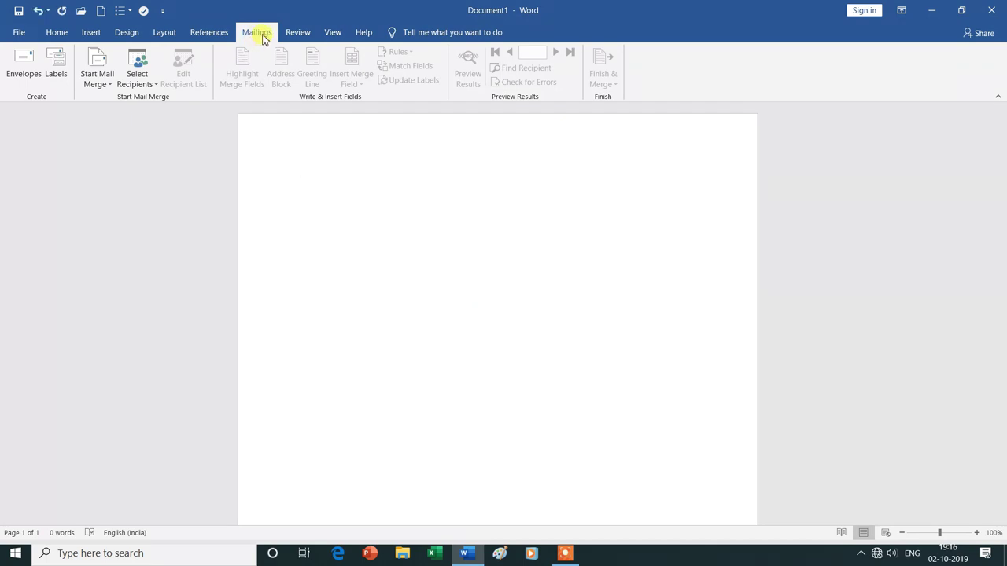
left_click(24, 57)
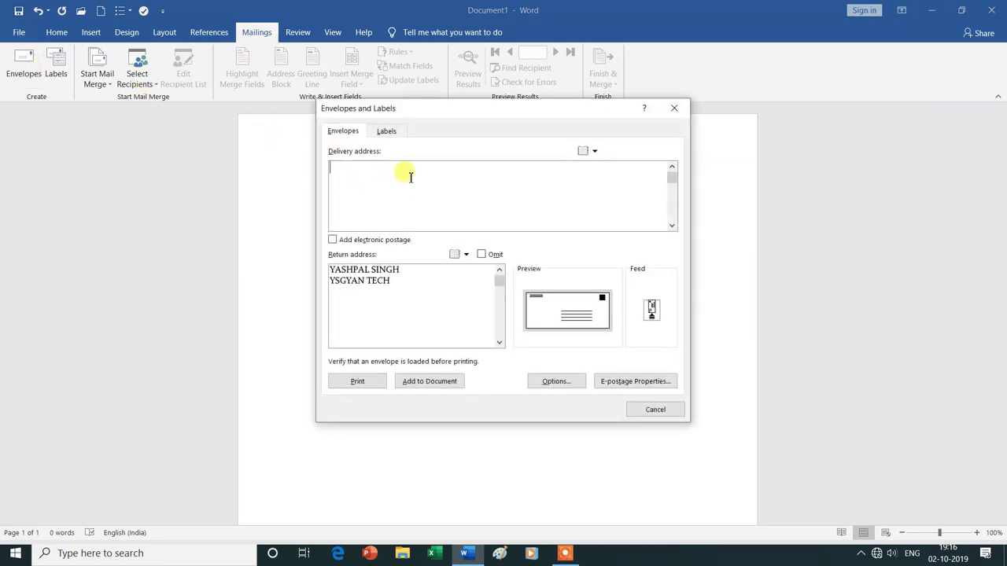
type("C-252 ")
type("SECTOR-")
type("5 ")
type("CHD")
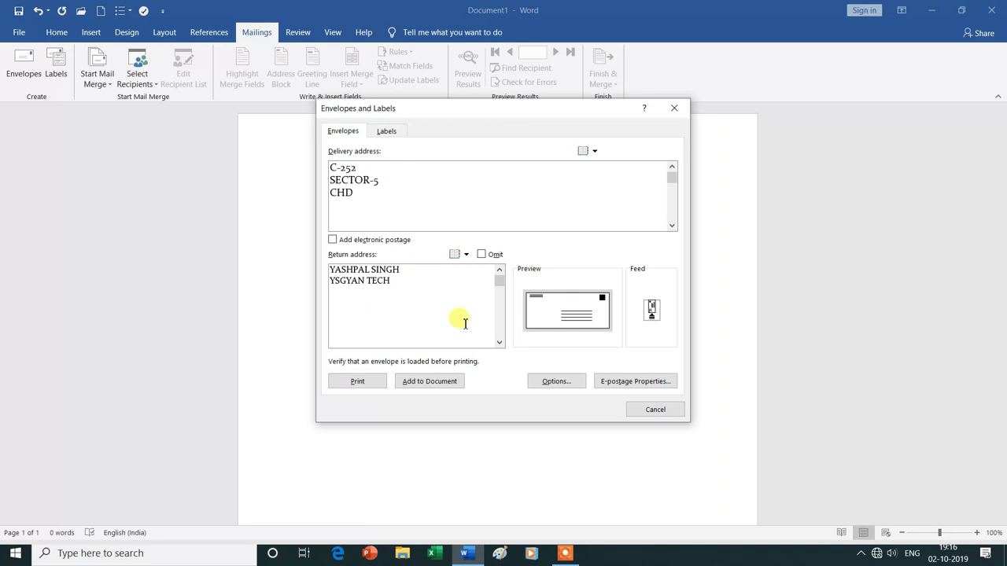
left_click(556, 381)
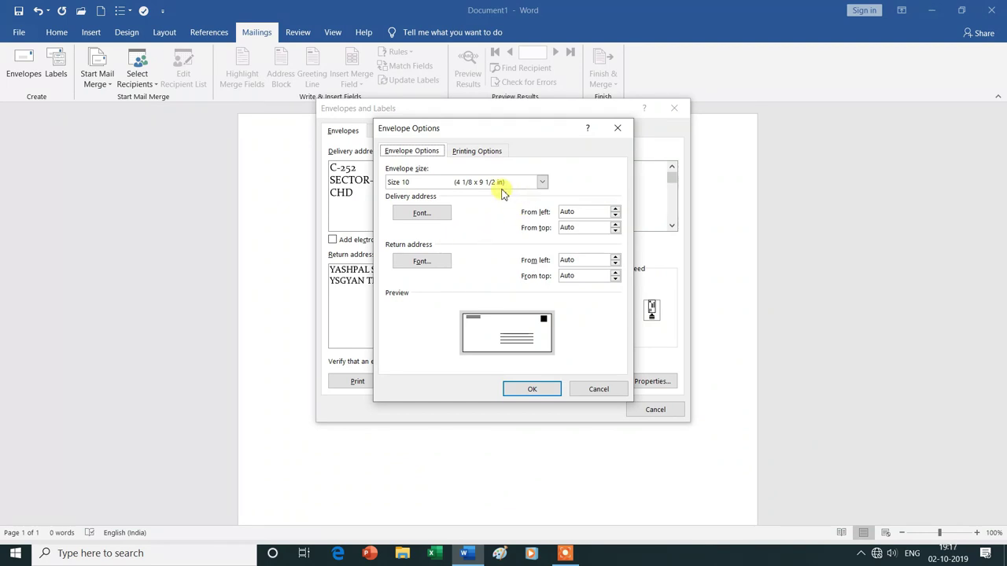
Step: Try Sizes 6 3/4, 9 and 12, then settle on Size 14 (5 x 11 1/2 in)
left_click(543, 183)
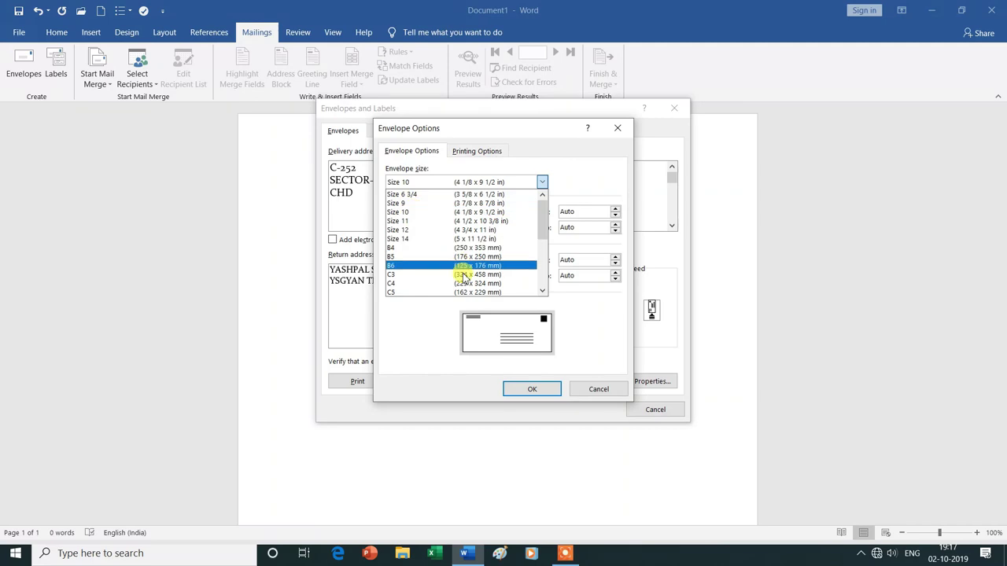
left_click(419, 197)
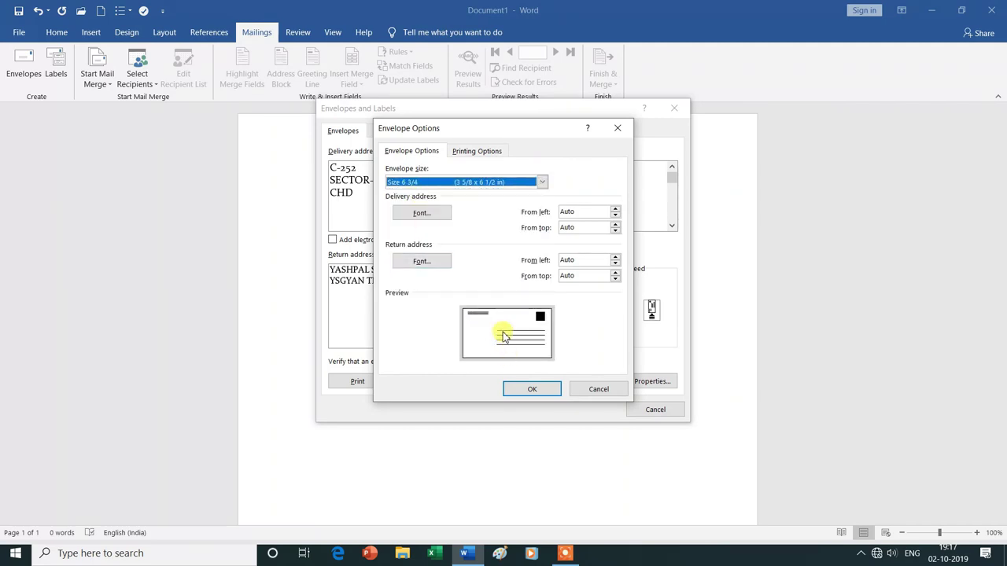
left_click(542, 182)
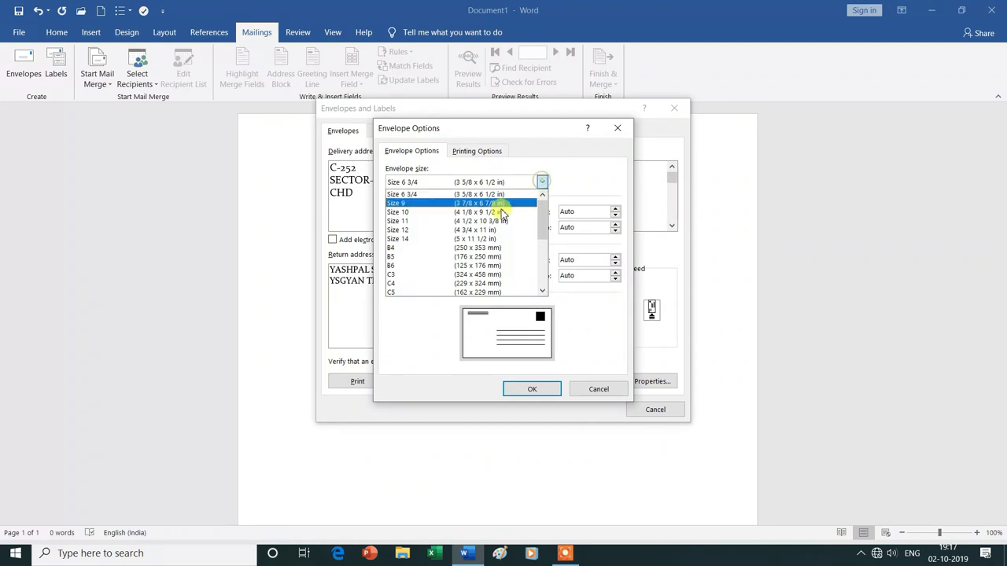
left_click(410, 216)
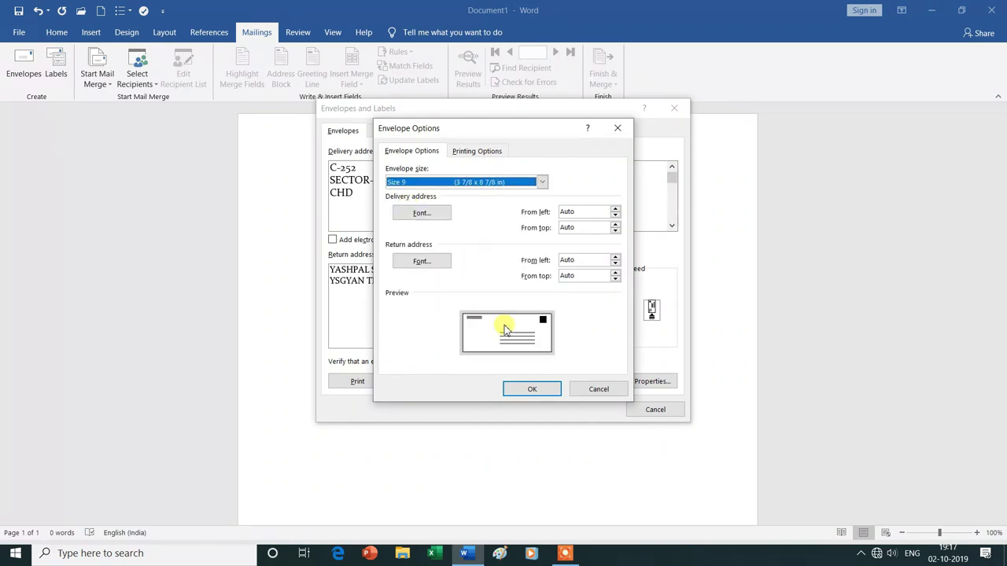
left_click(542, 181)
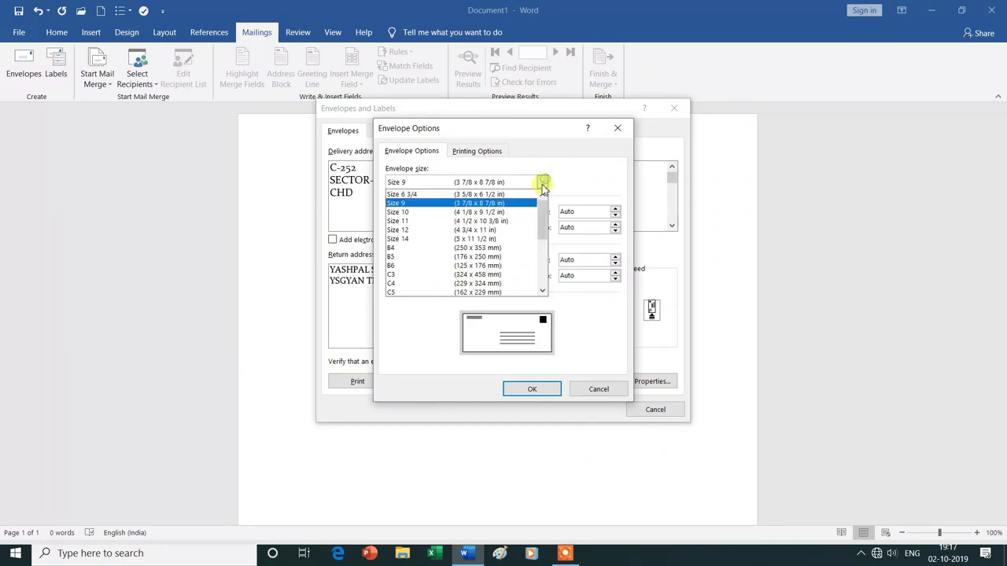
left_click(405, 230)
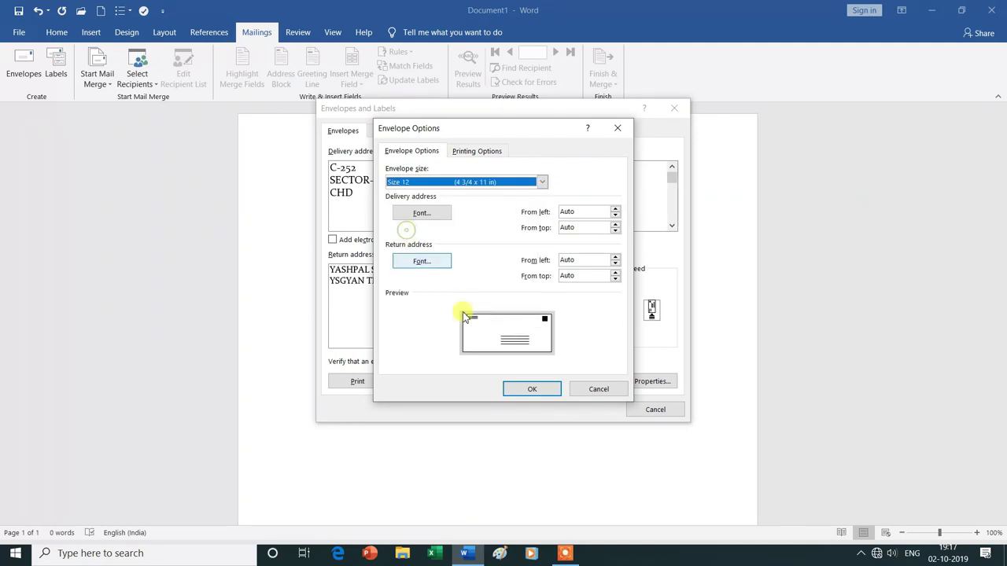
left_click(541, 182)
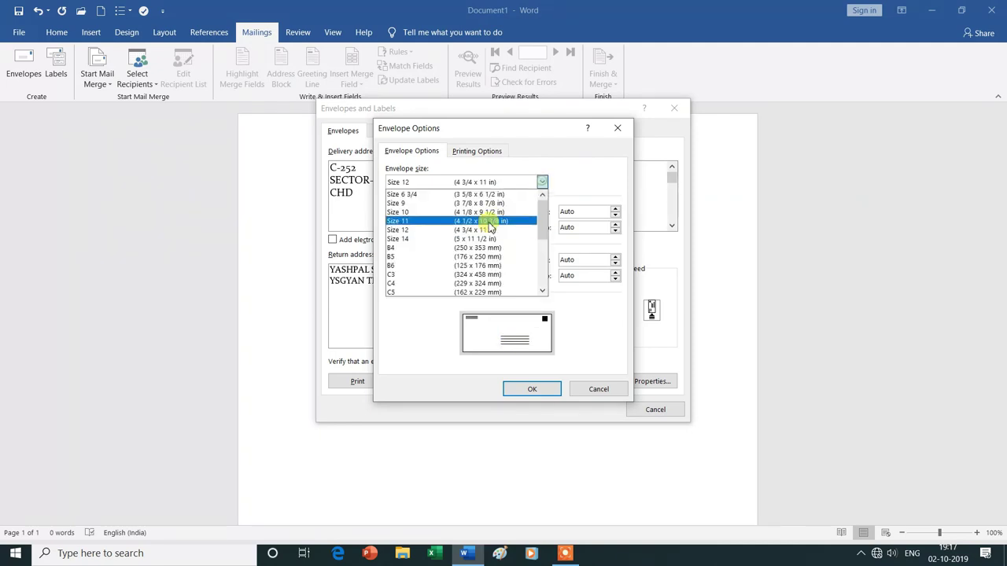
left_click(418, 243)
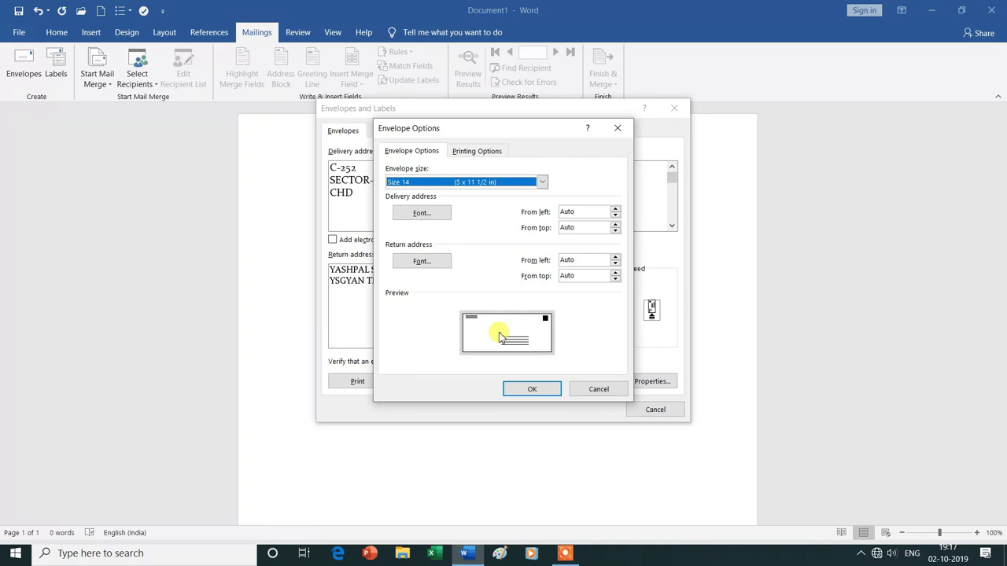
left_click(424, 217)
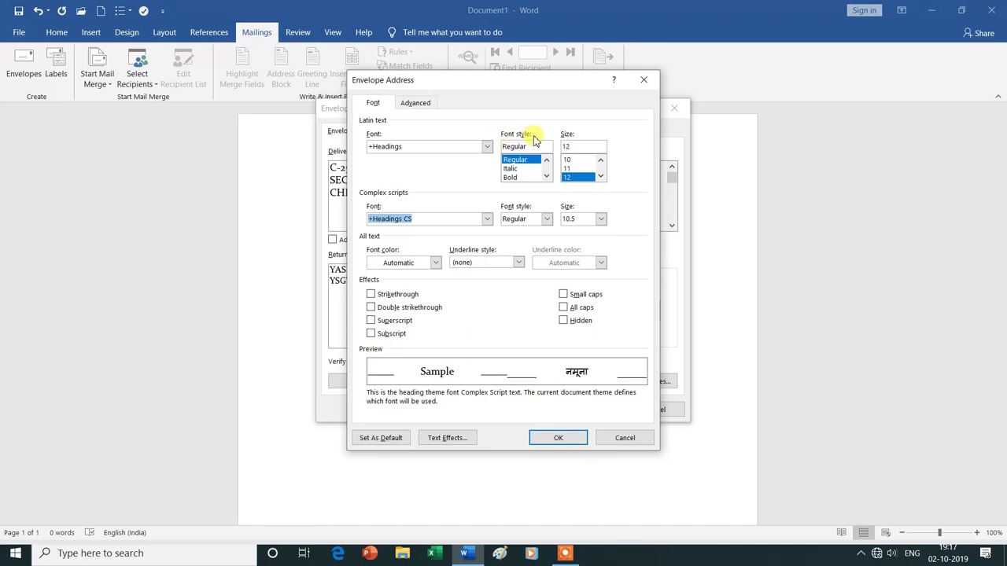
Step: Format the delivery address font as Bold, 18 pt, green, with no underline
left_click(511, 178)
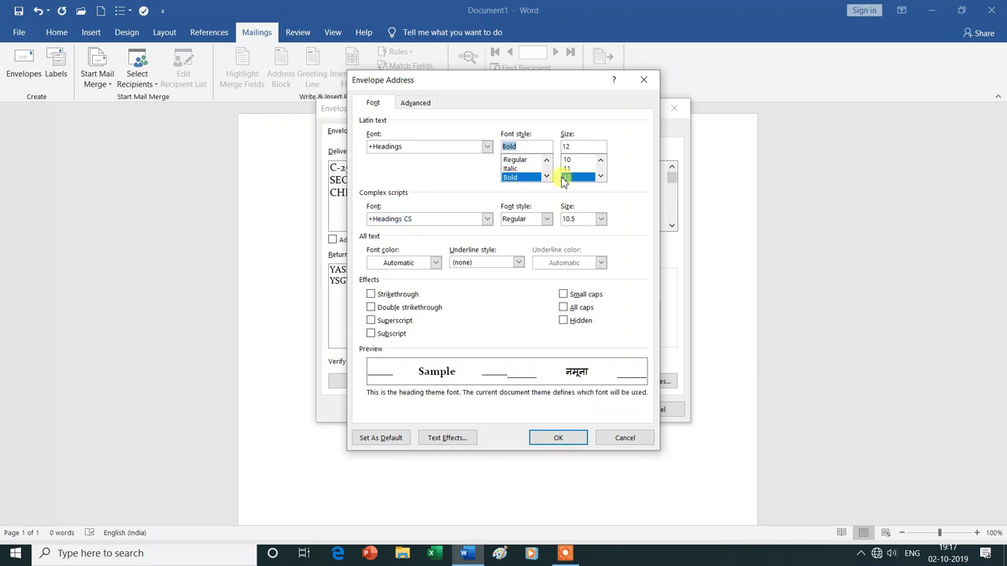
left_click(601, 177)
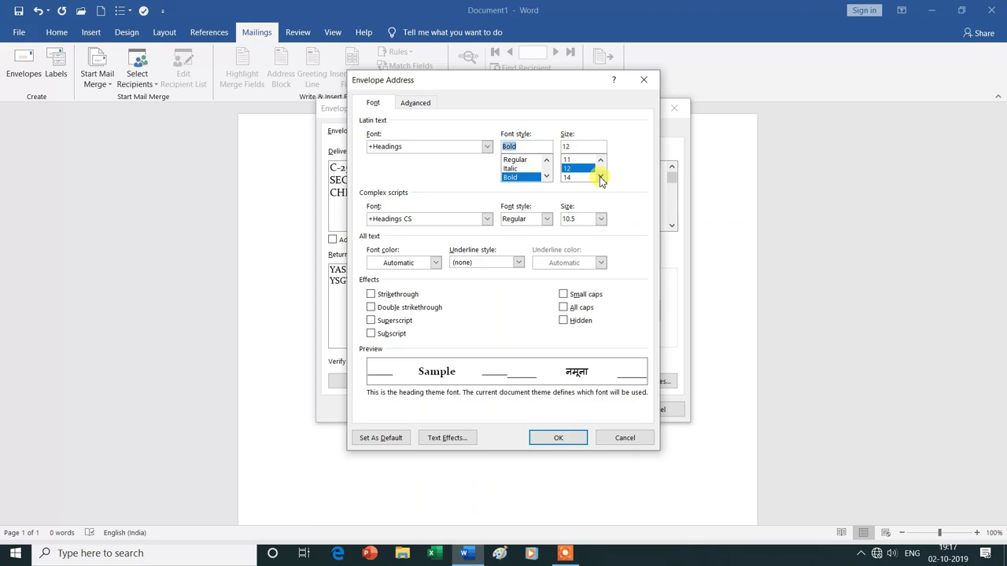
left_click(600, 177)
left_click(600, 177)
left_click(569, 178)
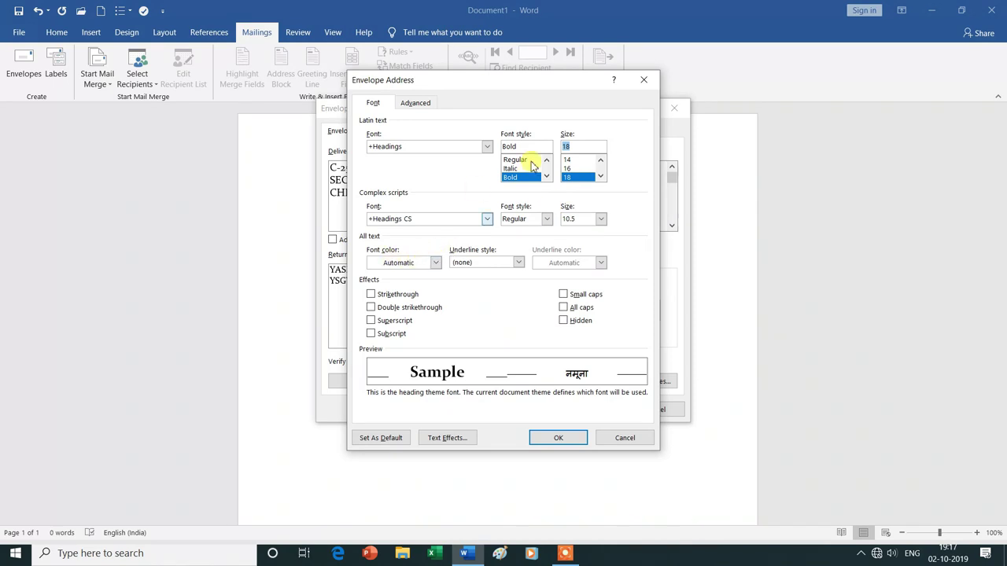
left_click(435, 263)
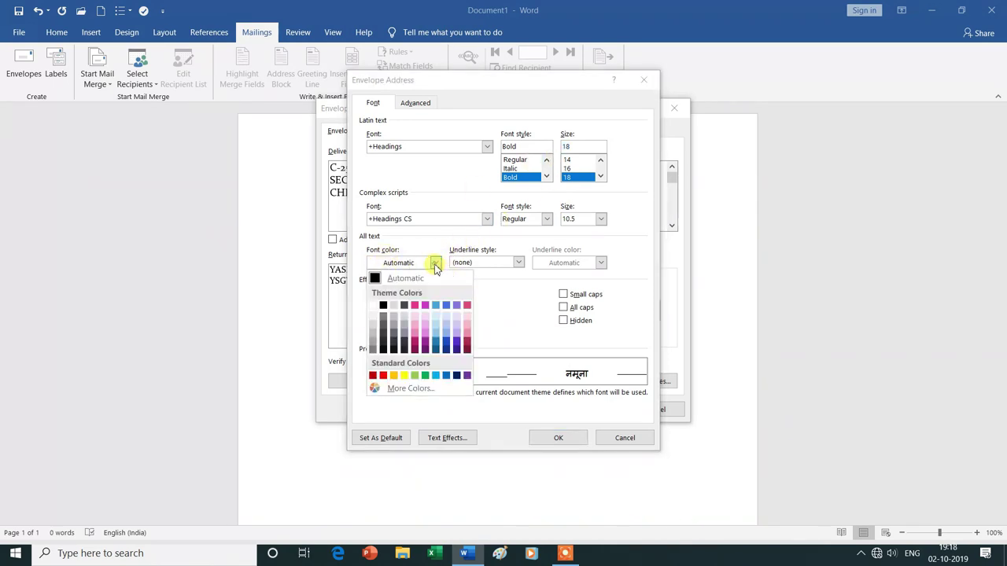
left_click(425, 377)
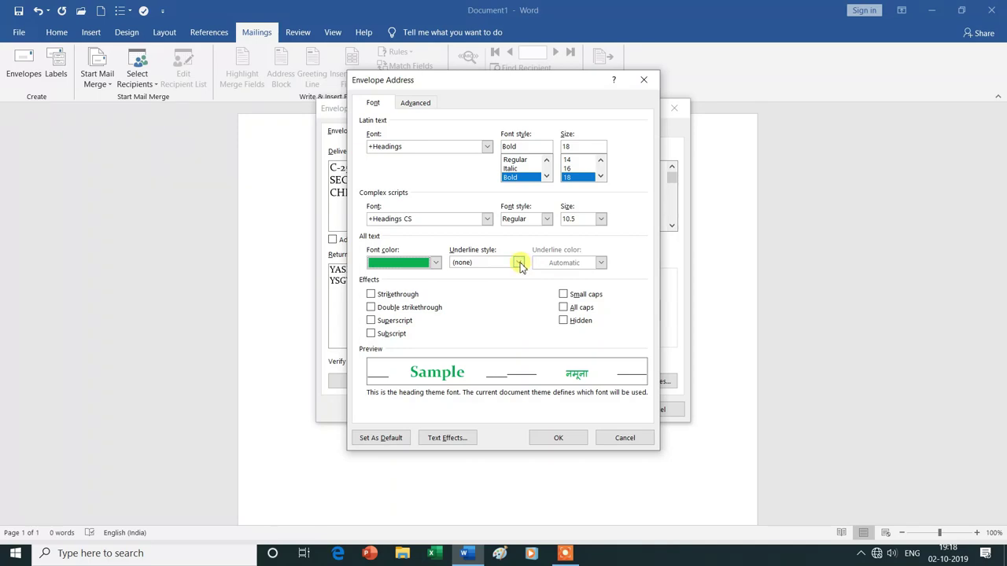
left_click(519, 263)
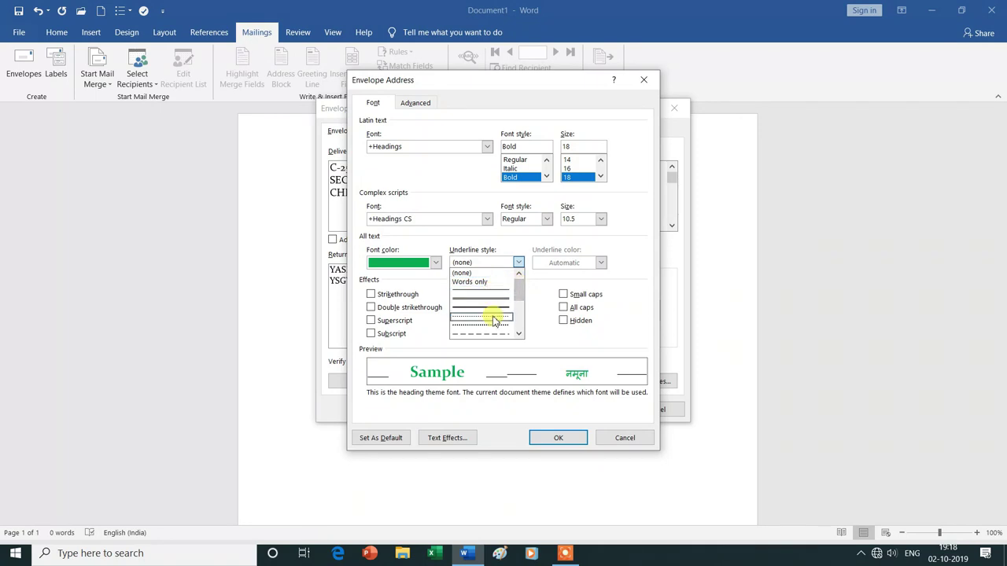
left_click(628, 315)
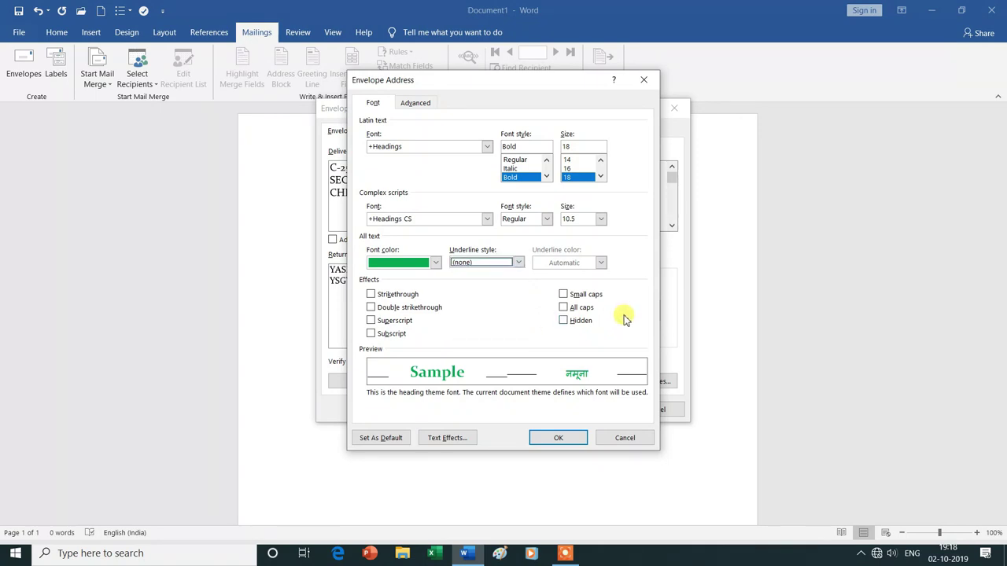
left_click(558, 438)
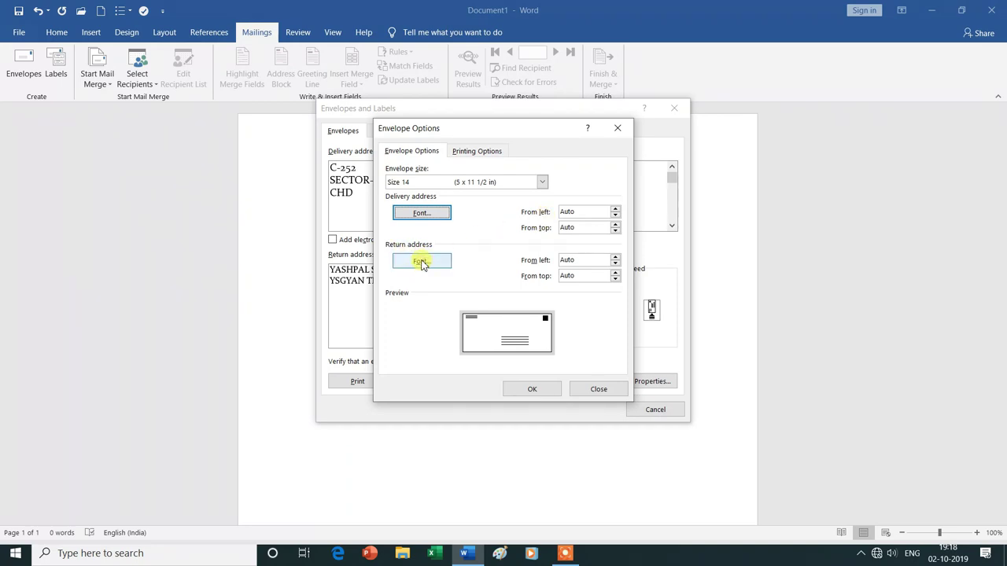
Step: Format the envelope return address font as Italic, size 14, in a standard blue colour
left_click(420, 262)
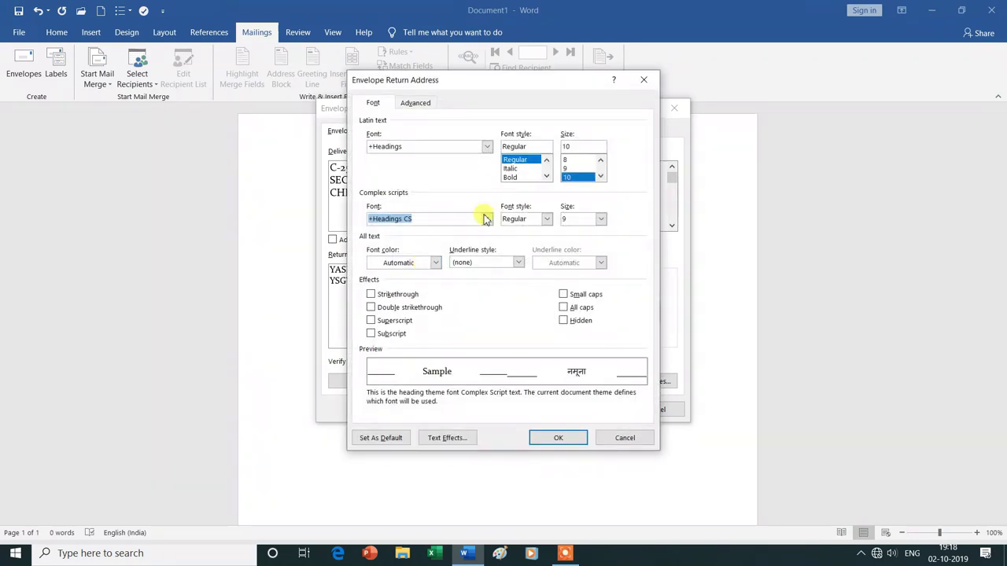
left_click(511, 168)
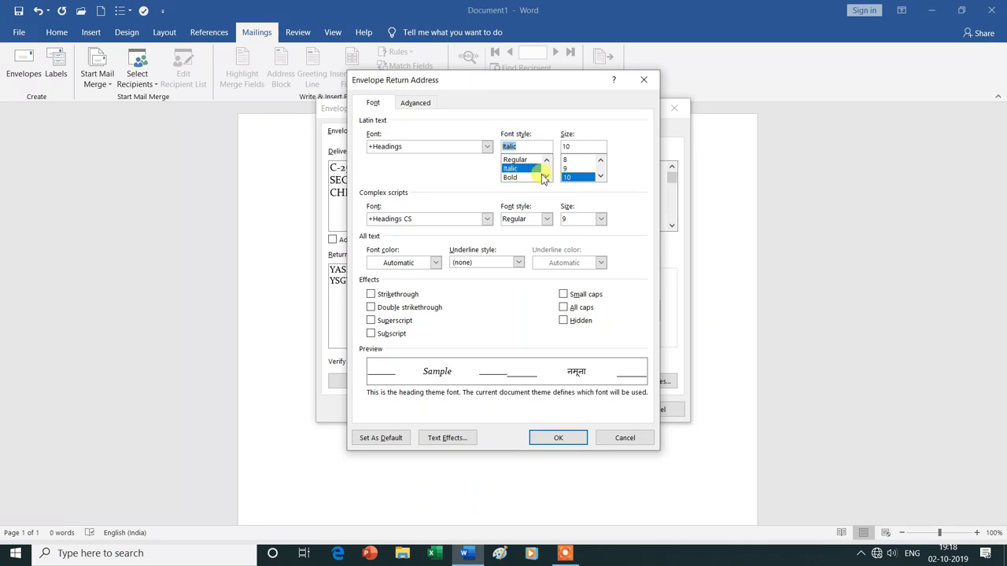
left_click(601, 176)
left_click(601, 176)
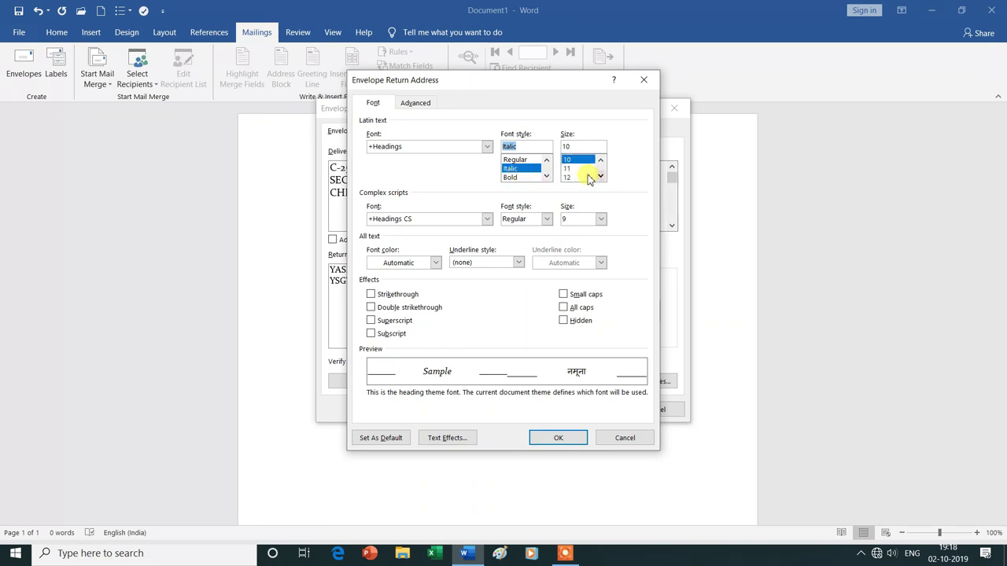
left_click(569, 177)
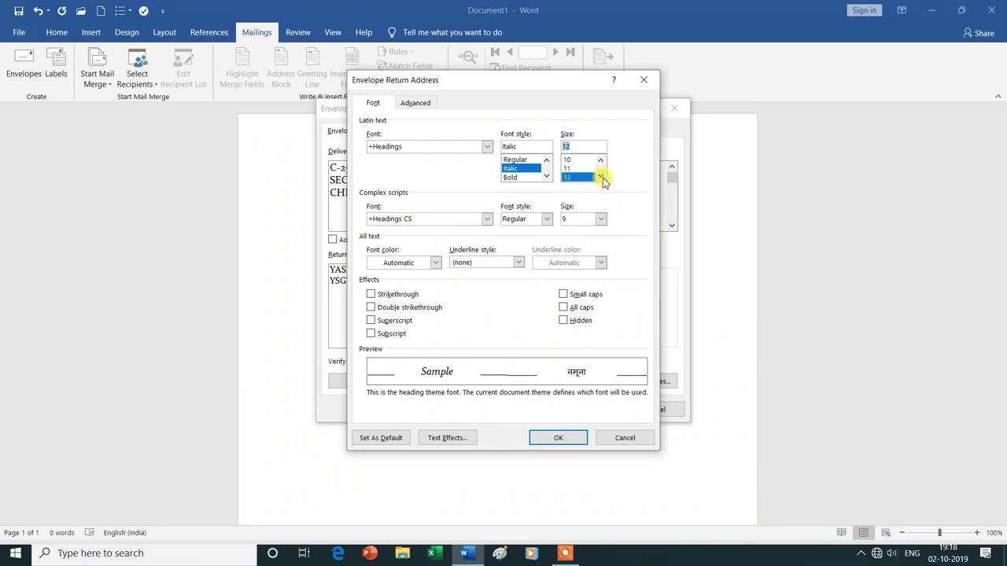
left_click(602, 177)
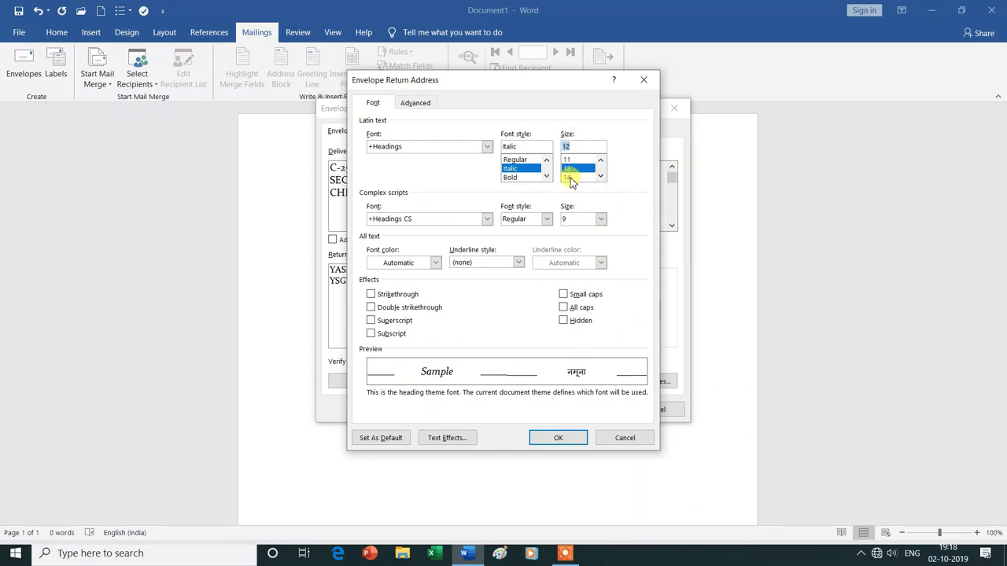
left_click(569, 177)
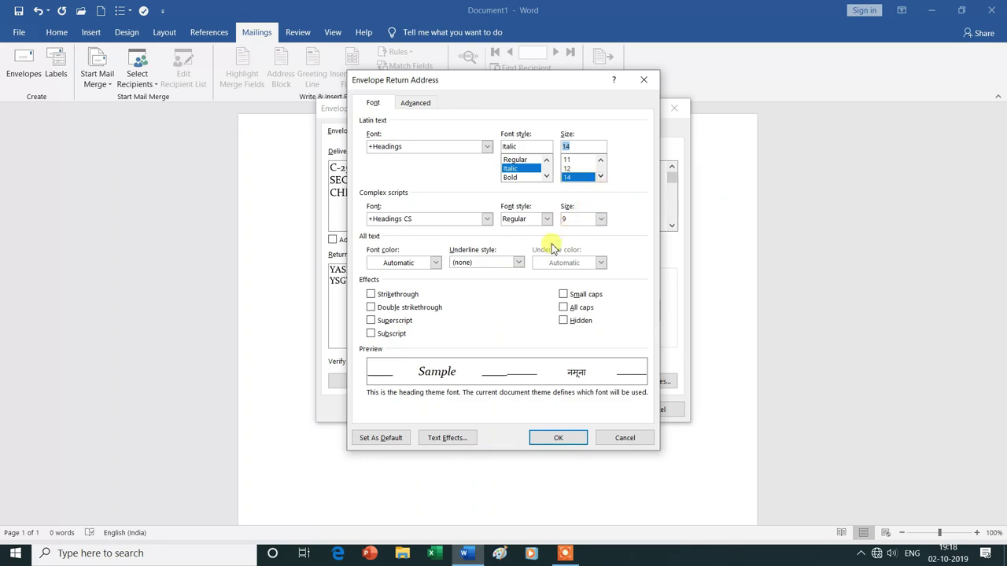
left_click(435, 262)
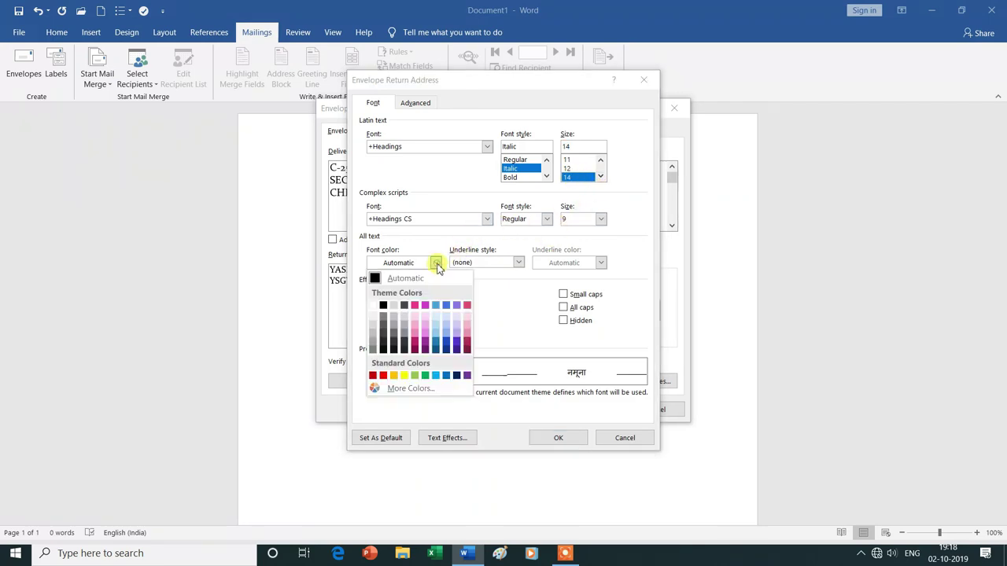
left_click(446, 376)
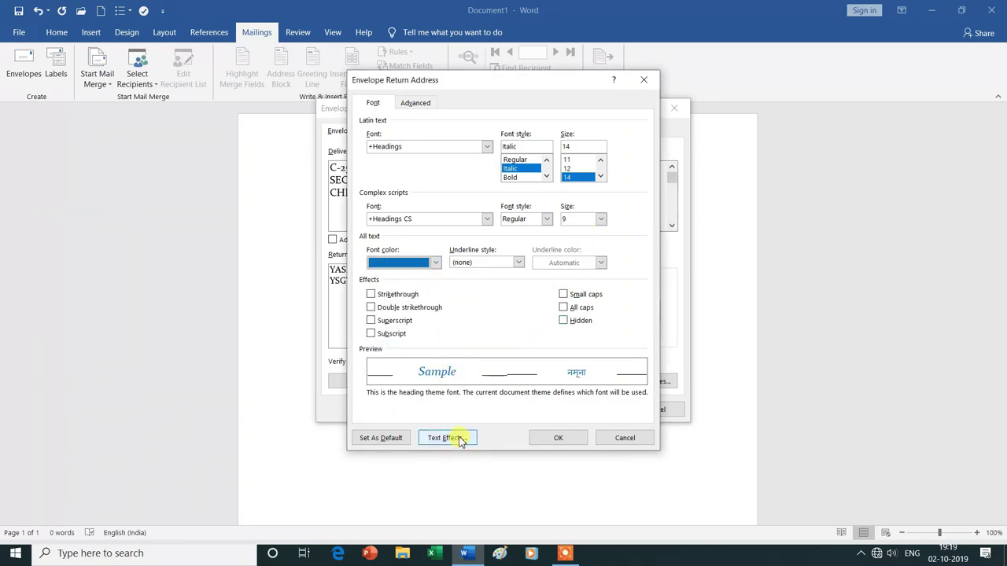
left_click(557, 437)
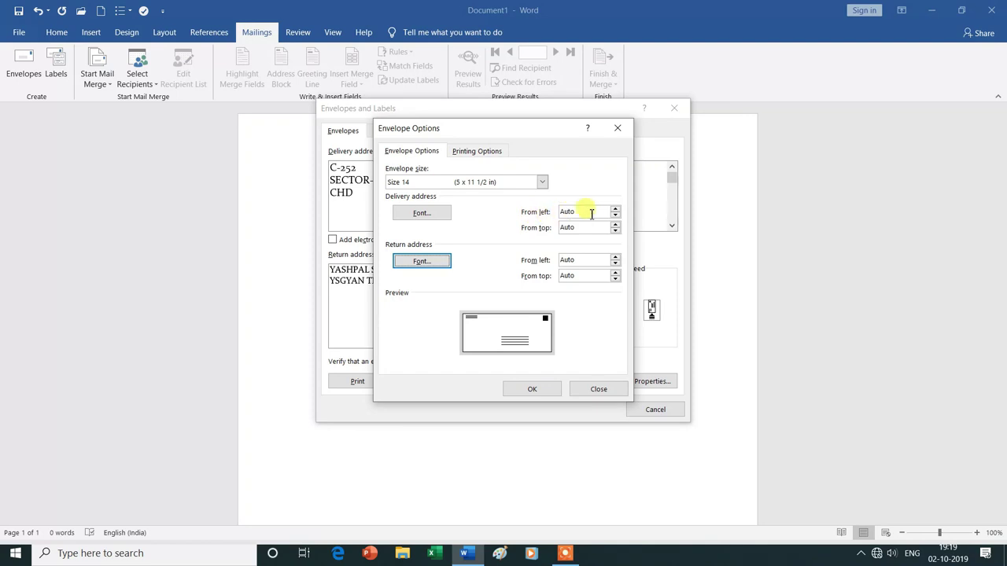
Step: Set the delivery address From left offset to 11.6 cm
left_click(615, 208)
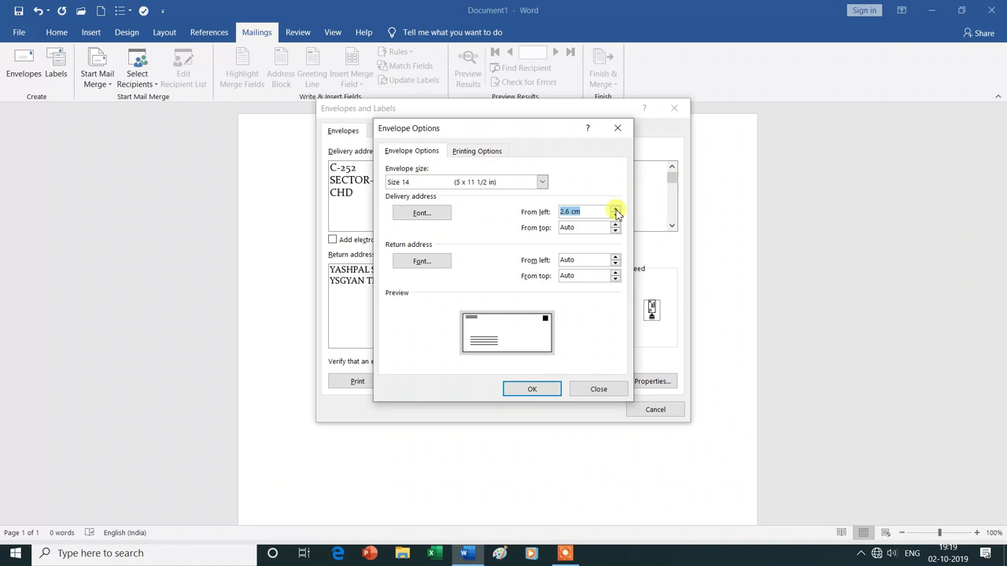
left_click(615, 209)
left_click(615, 209)
left_click(616, 208)
left_click(616, 209)
left_click(616, 209)
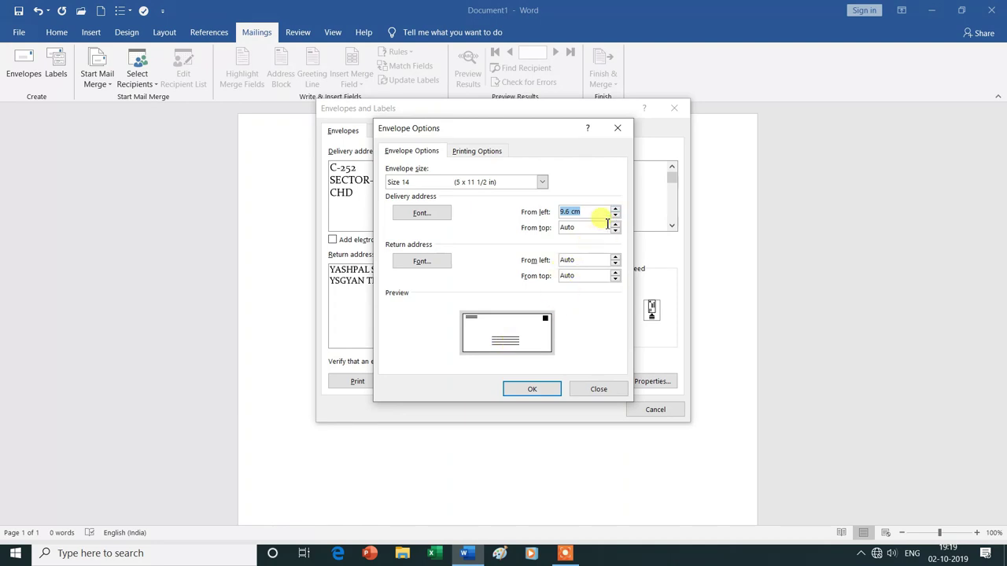
left_click(616, 208)
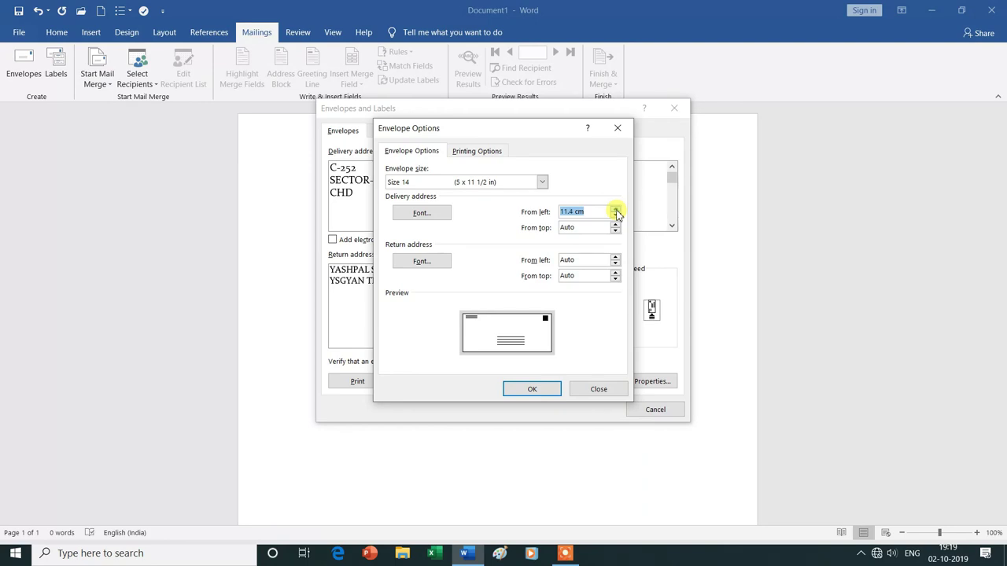
left_click(616, 208)
left_click(615, 222)
left_click(615, 223)
left_click(615, 223)
left_click(615, 217)
left_click(615, 218)
left_click(615, 219)
left_click(615, 219)
left_click(615, 219)
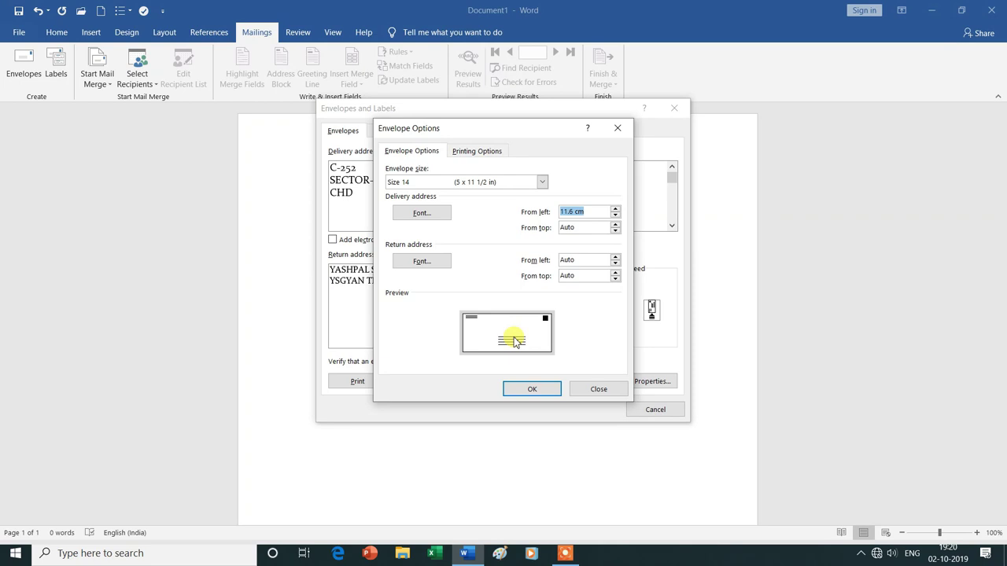
Step: Try a fixed From top offset for the delivery address, then return it to Auto
left_click(616, 229)
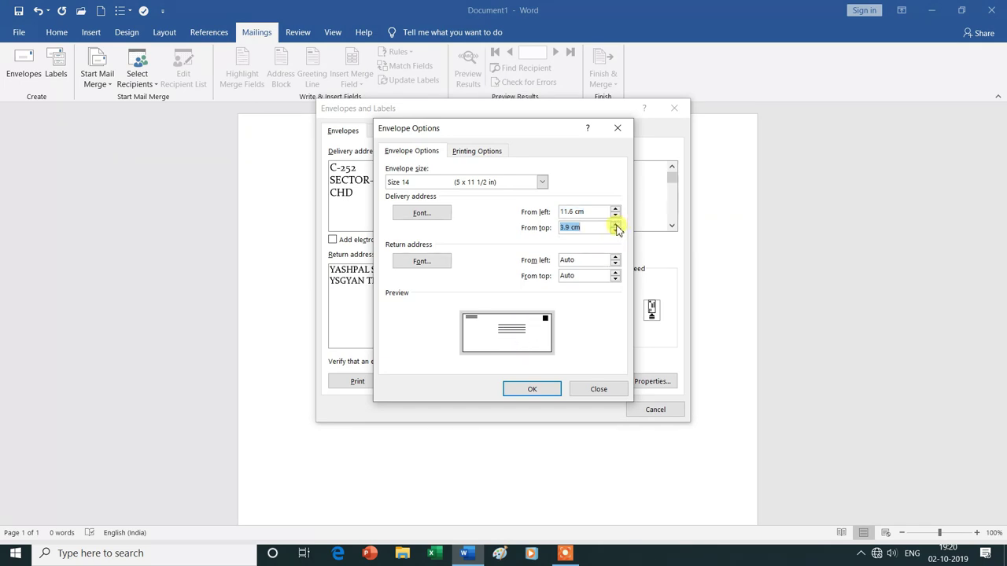
left_click(616, 232)
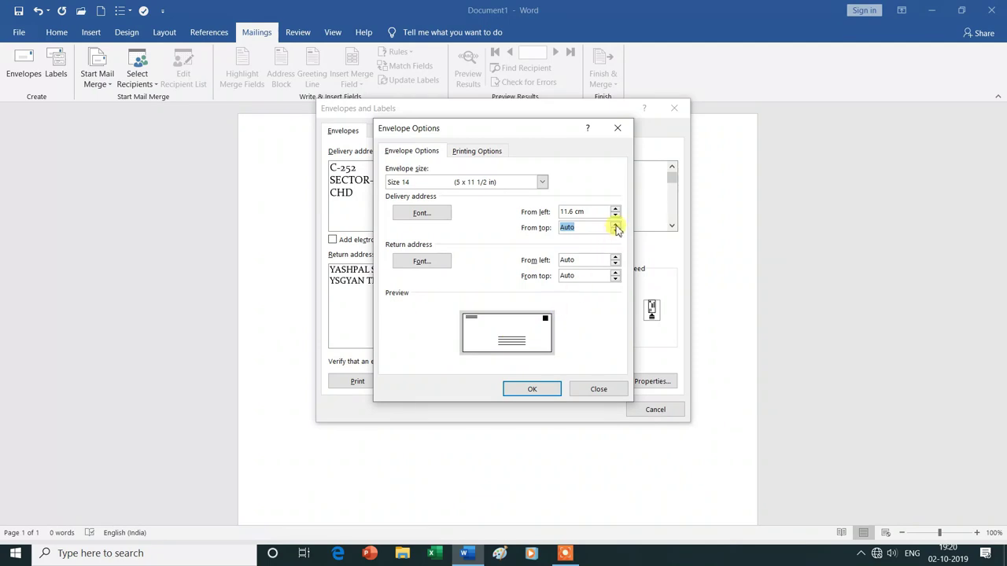
left_click(614, 279)
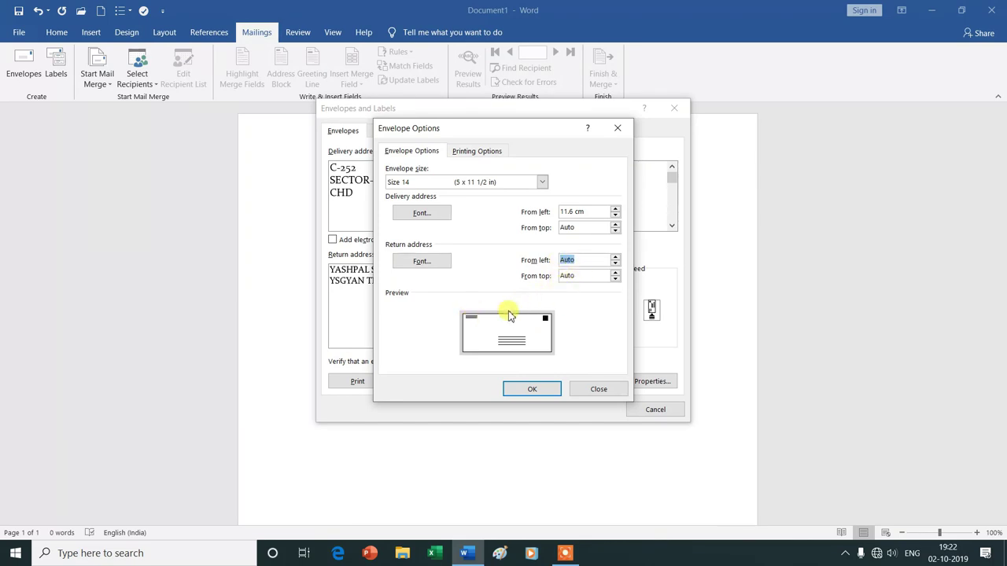
Step: Adjust the return address From left spinner, leaving it on Auto
left_click(617, 257)
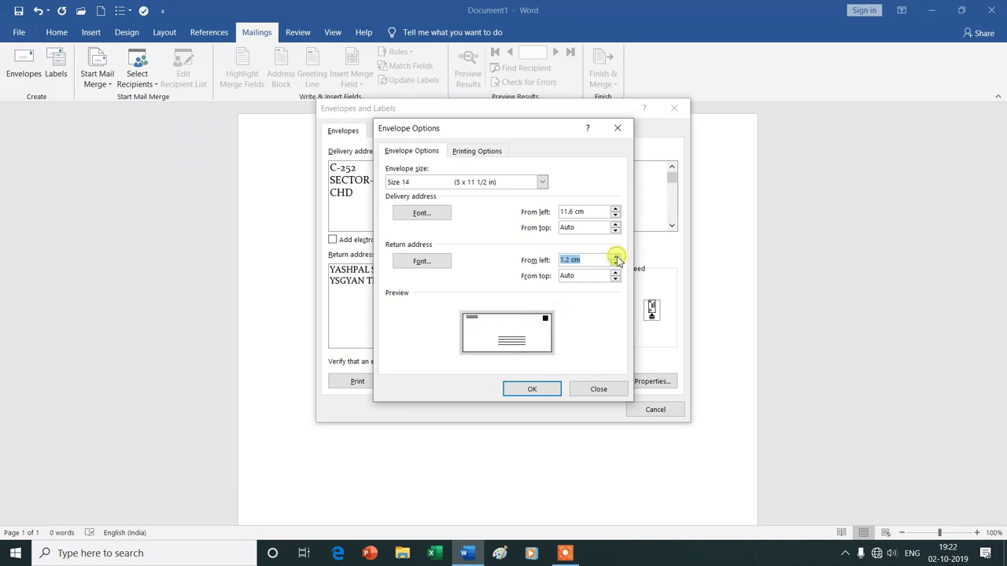
left_click(616, 257)
left_click(616, 265)
left_click(616, 258)
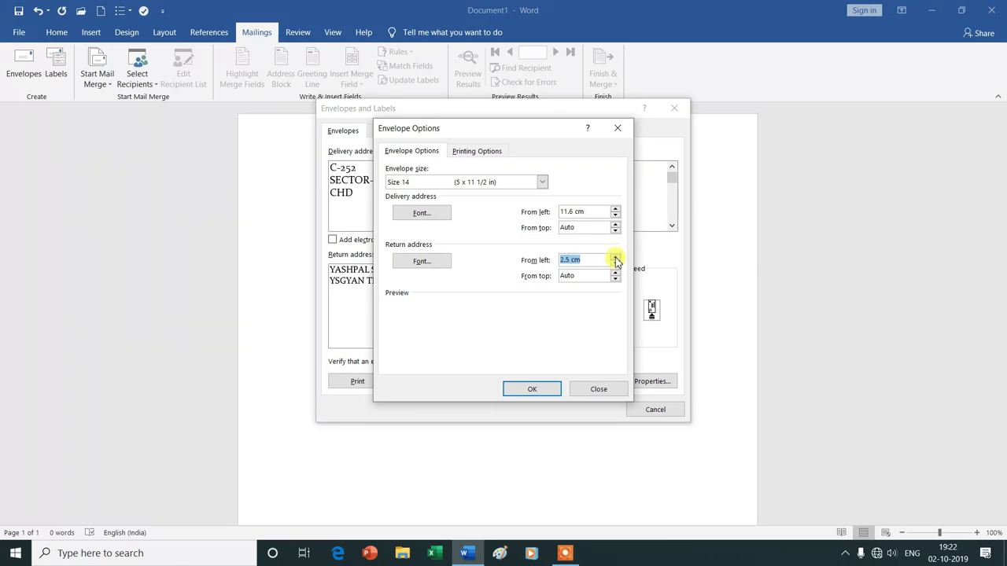
left_click(616, 259)
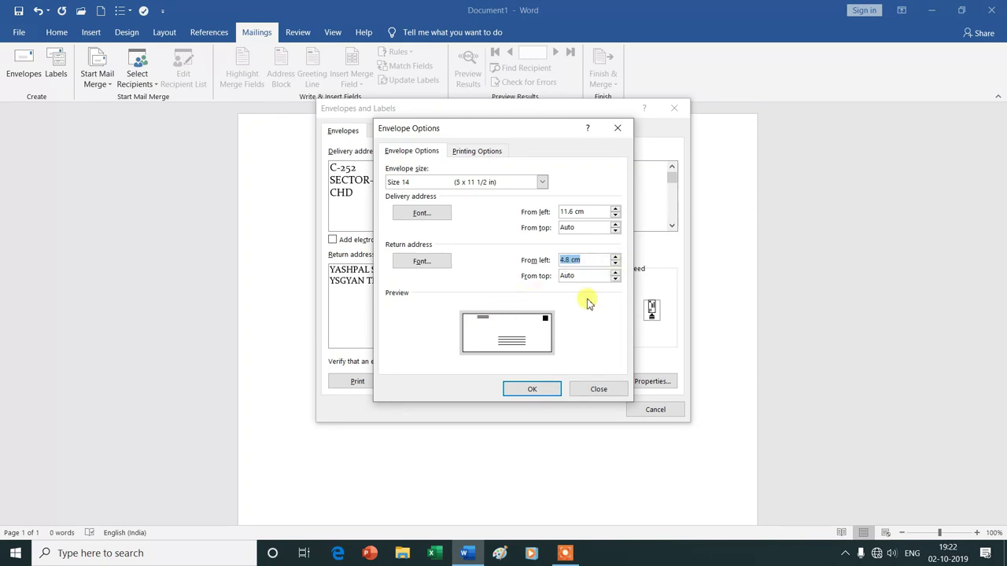
left_click(616, 265)
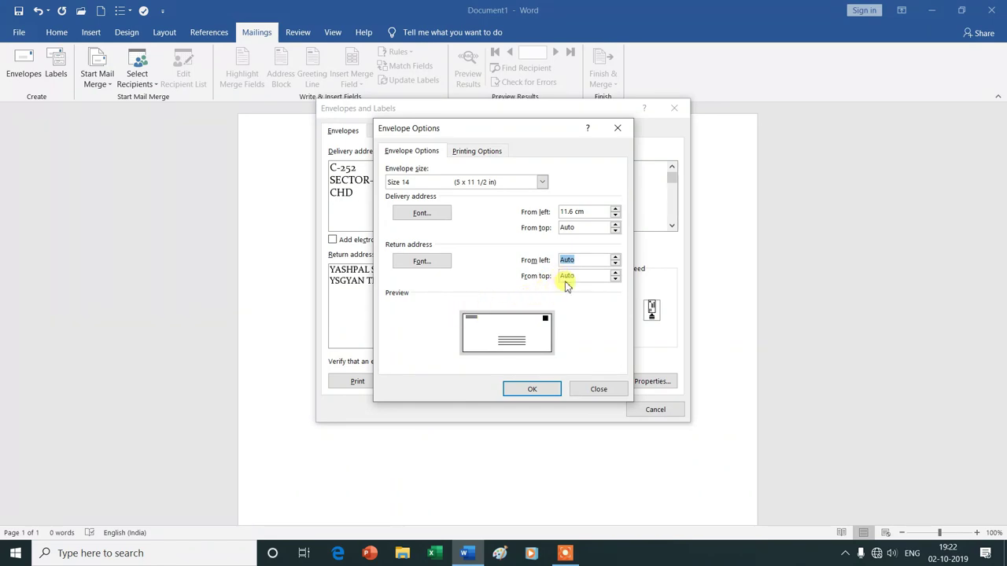
Step: Set the return address From top offset to 1 cm
left_click(615, 279)
left_click(615, 278)
left_click(615, 279)
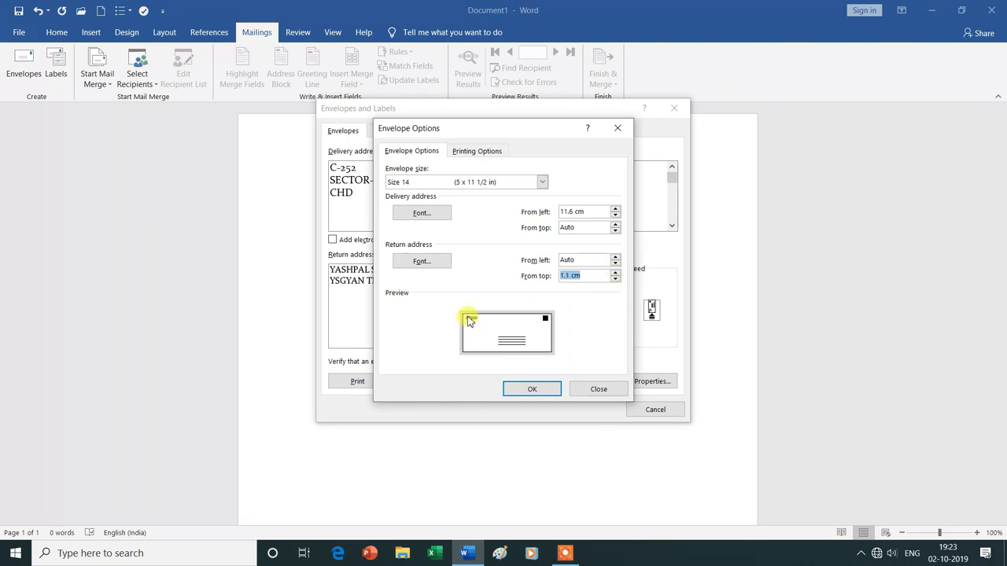
left_click(615, 275)
left_click(617, 273)
left_click(616, 279)
left_click(615, 279)
left_click(615, 280)
left_click(615, 280)
left_click(615, 280)
left_click(615, 273)
left_click(615, 273)
left_click(615, 273)
left_click(615, 273)
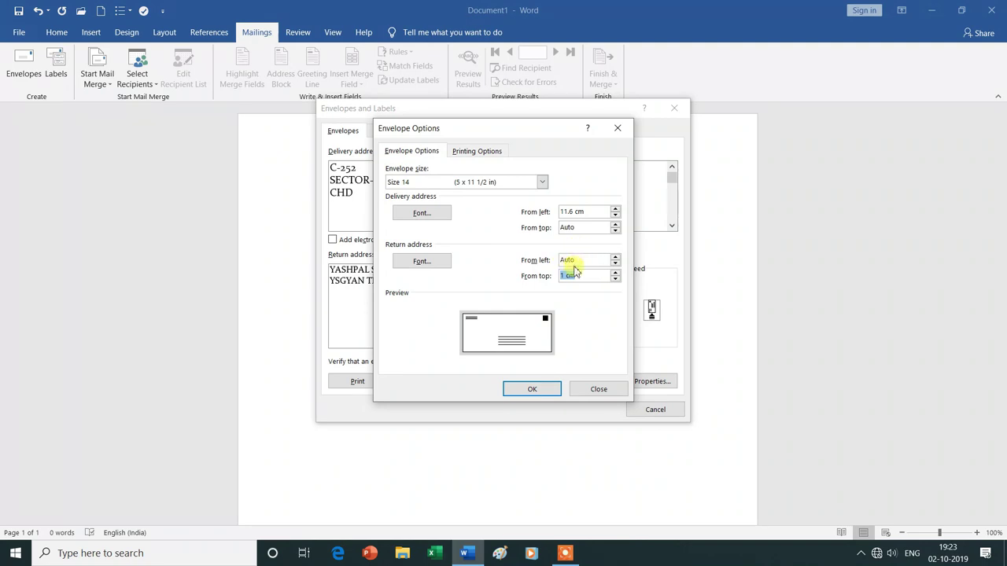
Step: Check the 1 cm top value and accept the Envelope Options
left_click(570, 279)
left_click_drag(568, 279, 531, 292)
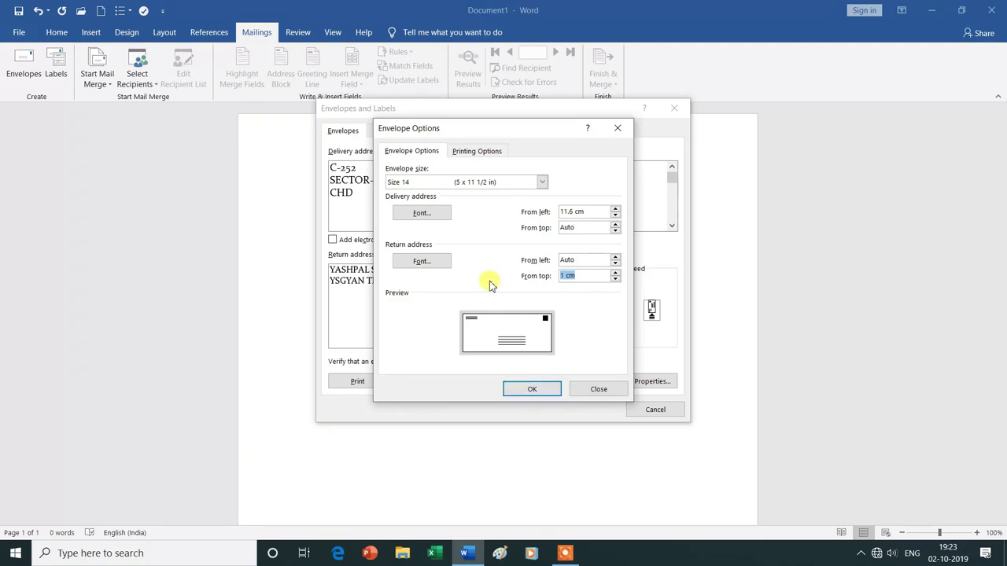
left_click(539, 389)
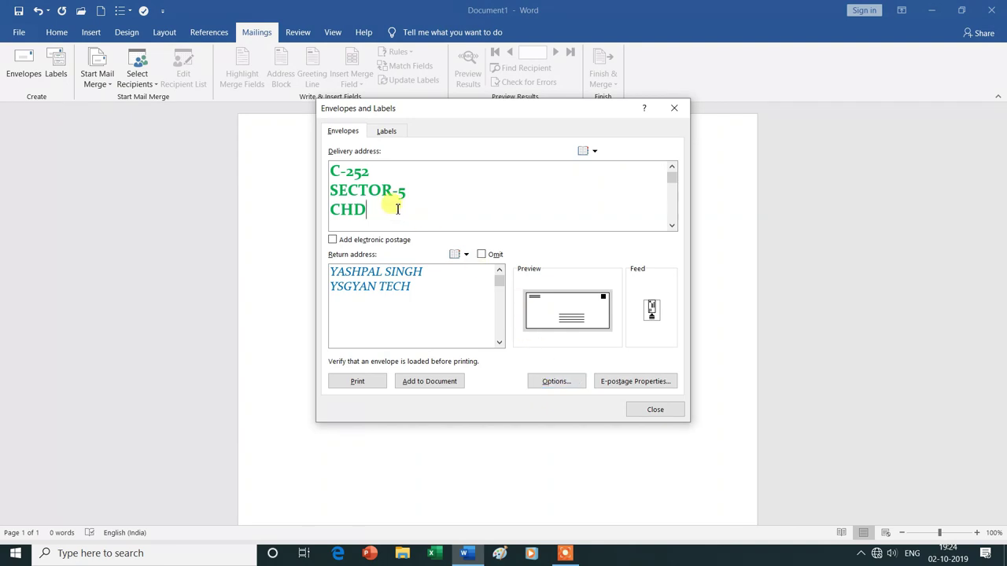
Step: Insert a hyphen so the delivery address first line reads C-252
left_click(343, 172)
type("-")
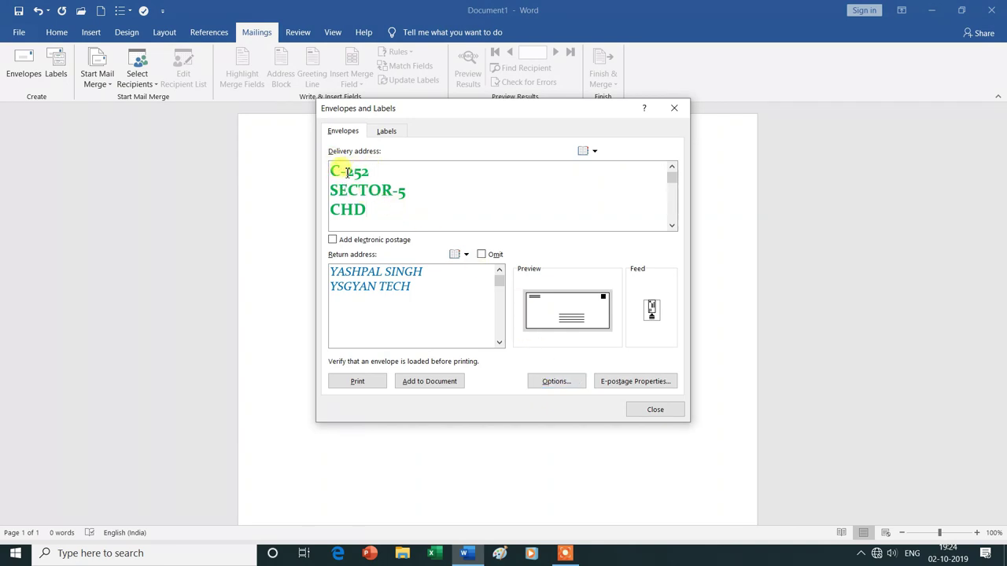
left_click(387, 209)
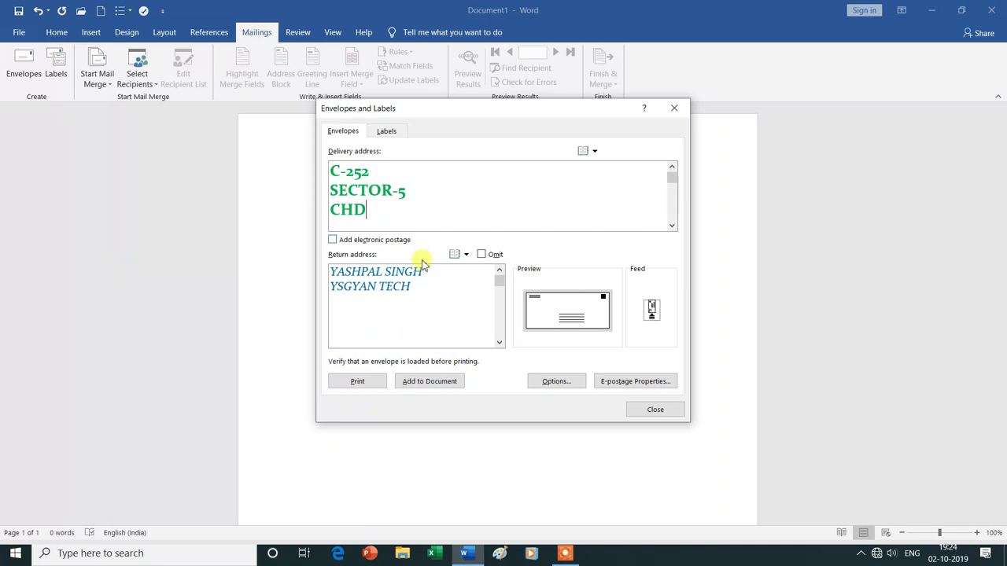
left_click(548, 383)
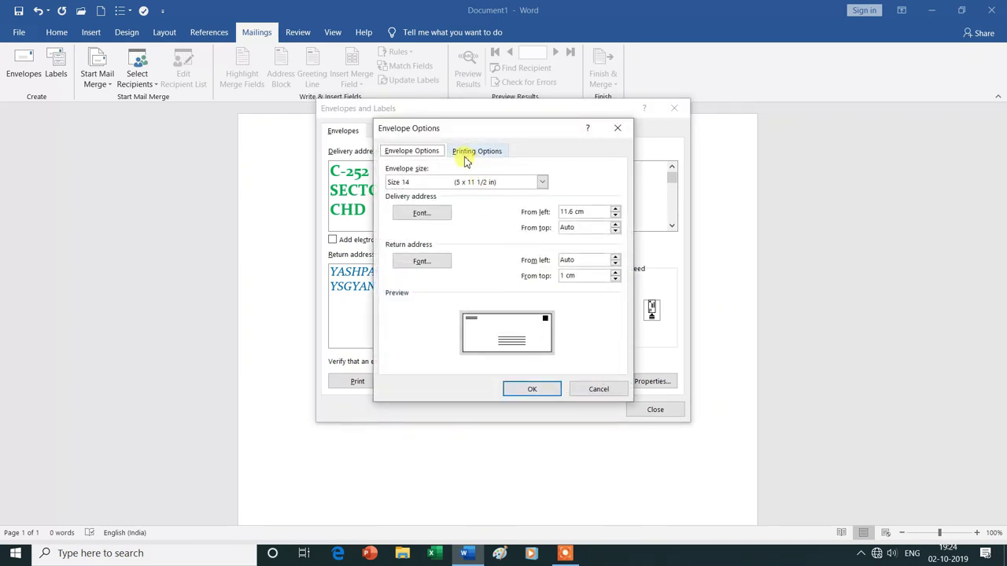
Step: Set envelope printing to feed face up with the first feed method
left_click(482, 155)
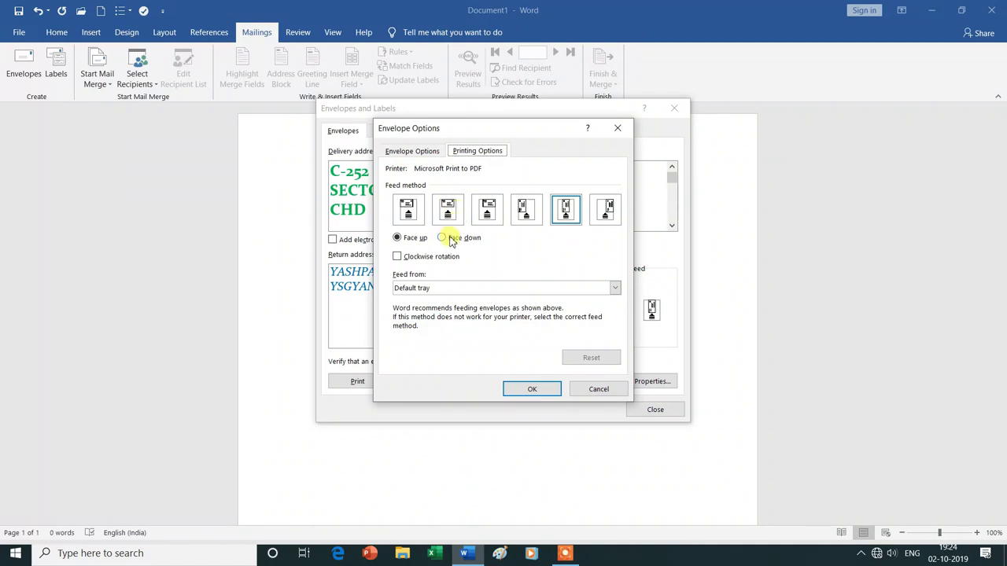
left_click(445, 238)
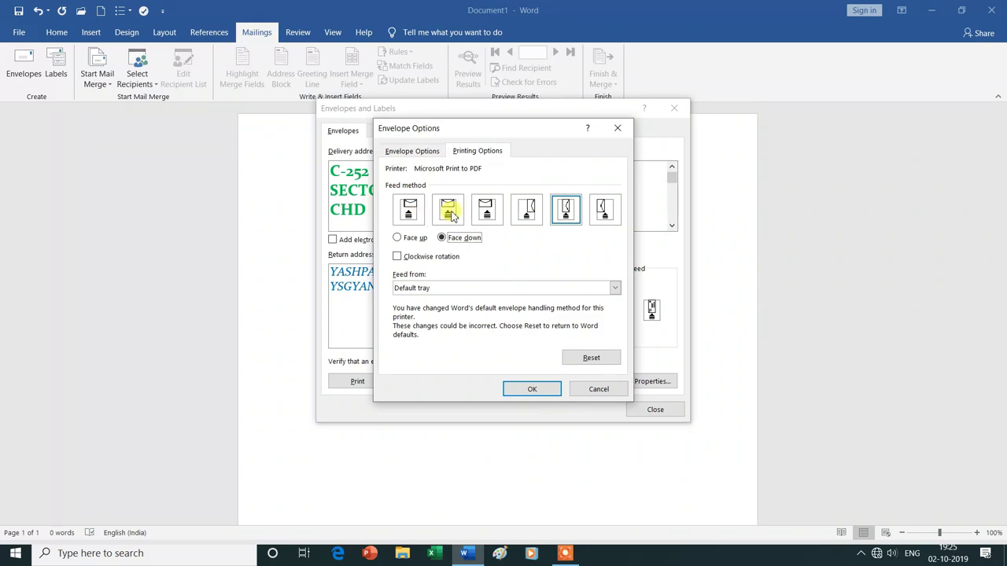
left_click(452, 217)
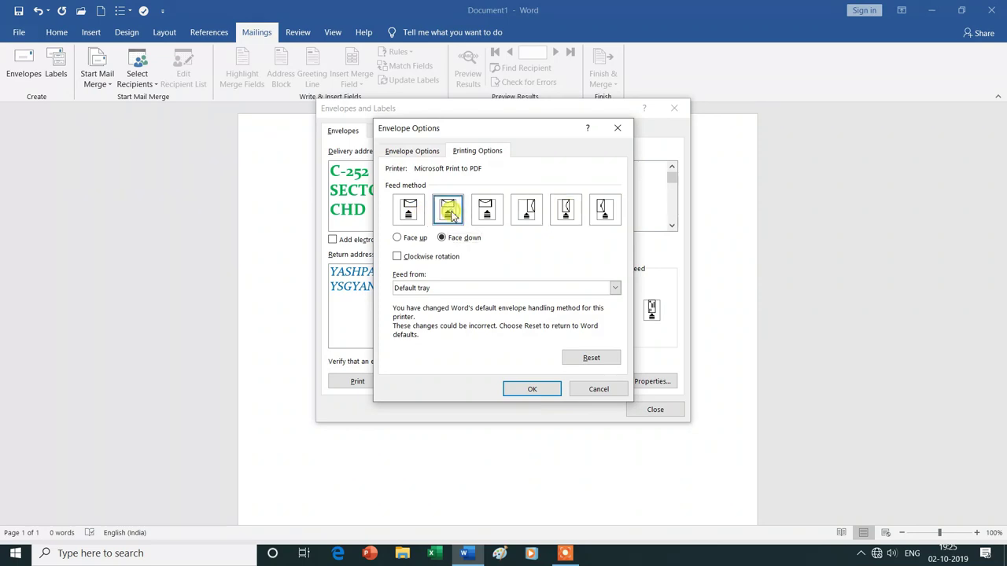
left_click(411, 212)
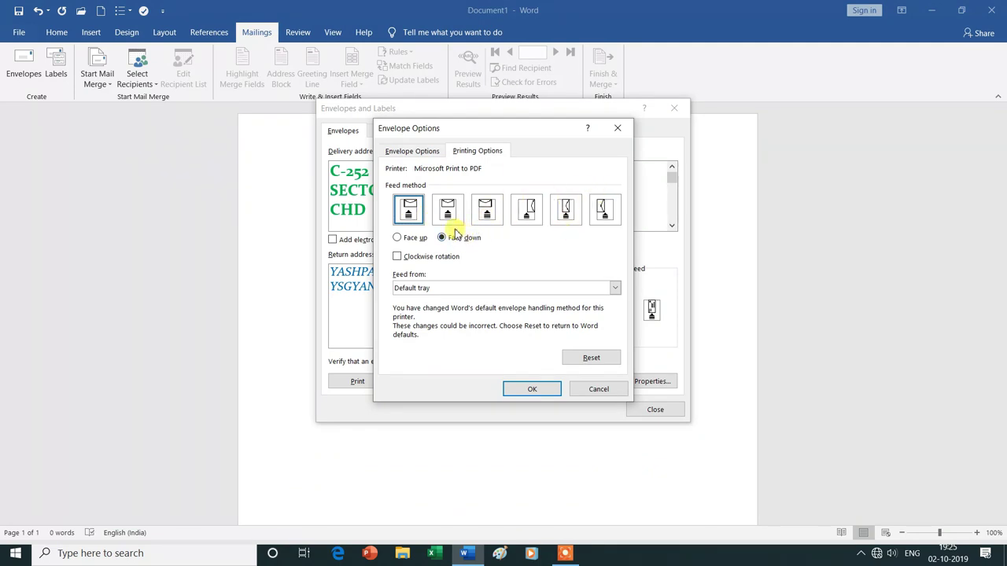
left_click(398, 237)
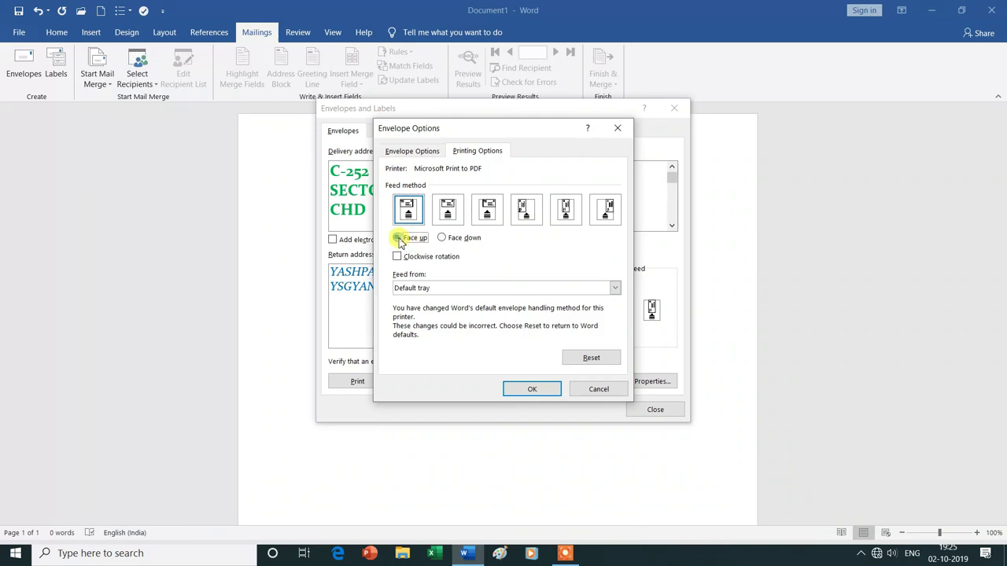
left_click(452, 219)
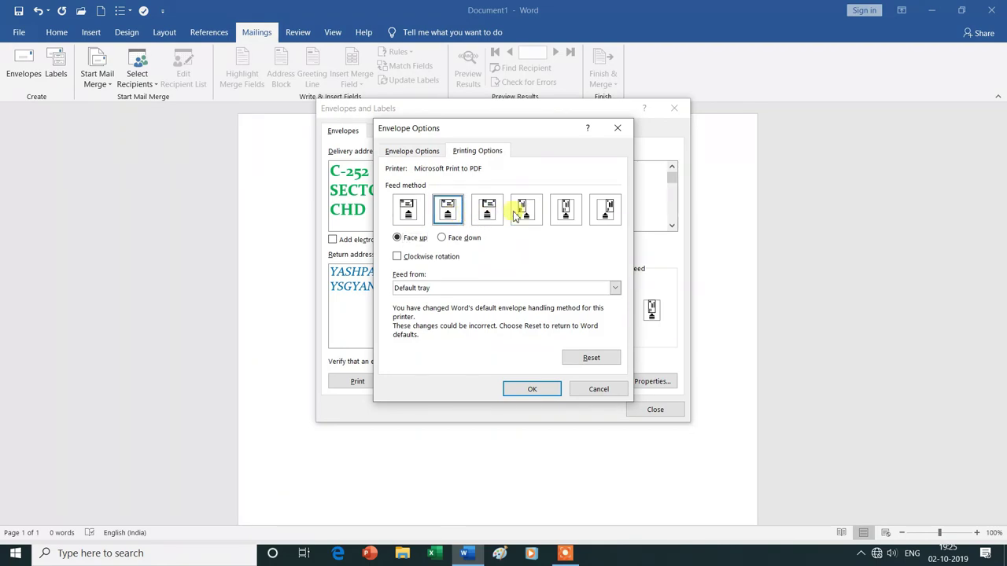
left_click(413, 220)
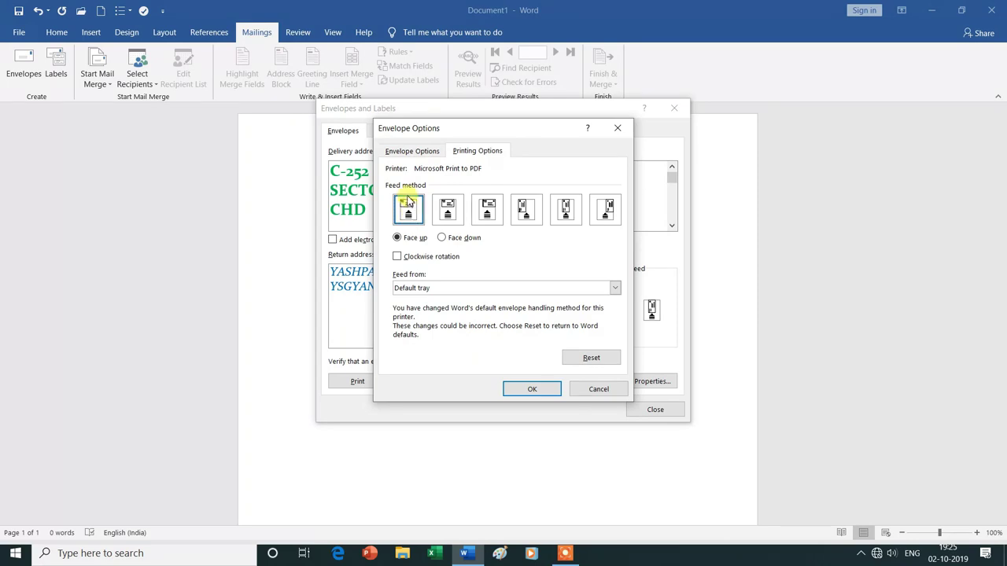
left_click(452, 212)
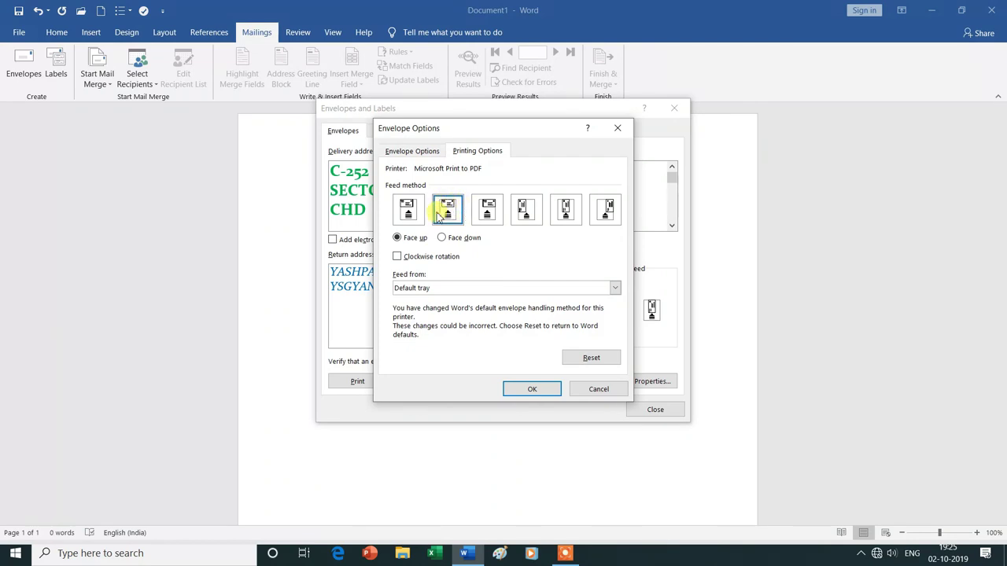
left_click(493, 215)
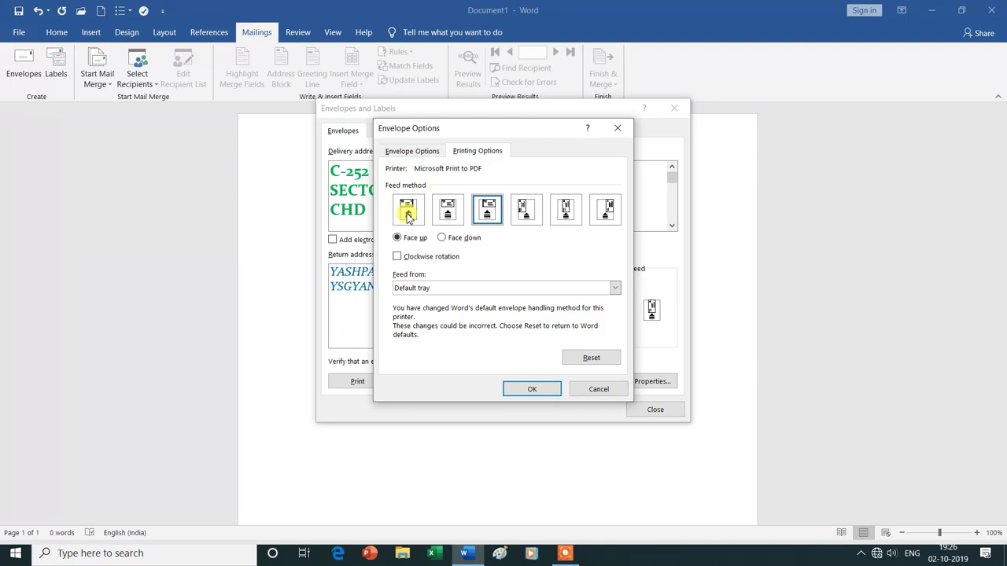
left_click(408, 217)
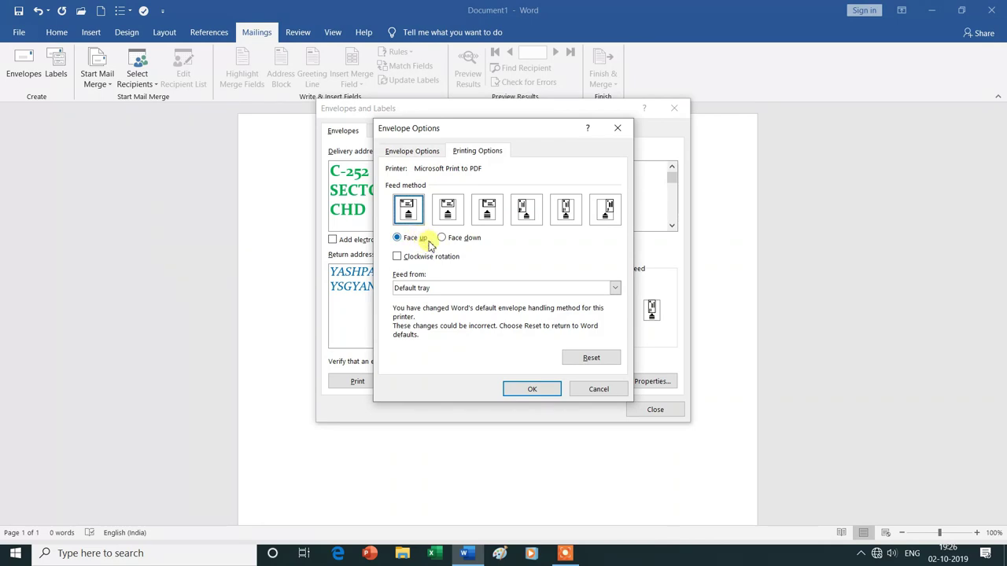
left_click(531, 391)
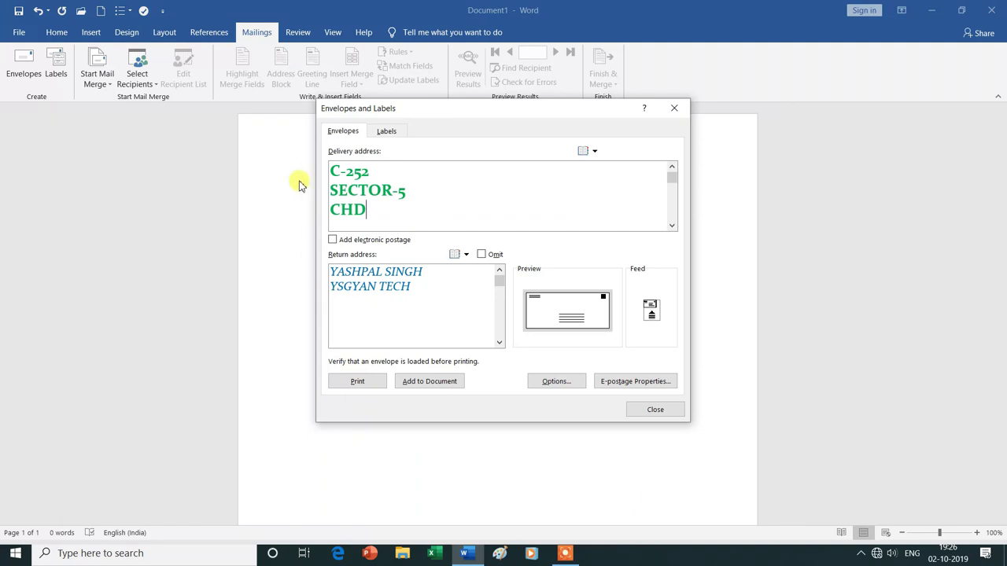
Step: Add the envelope to the document as its first page, then close the document
left_click(434, 382)
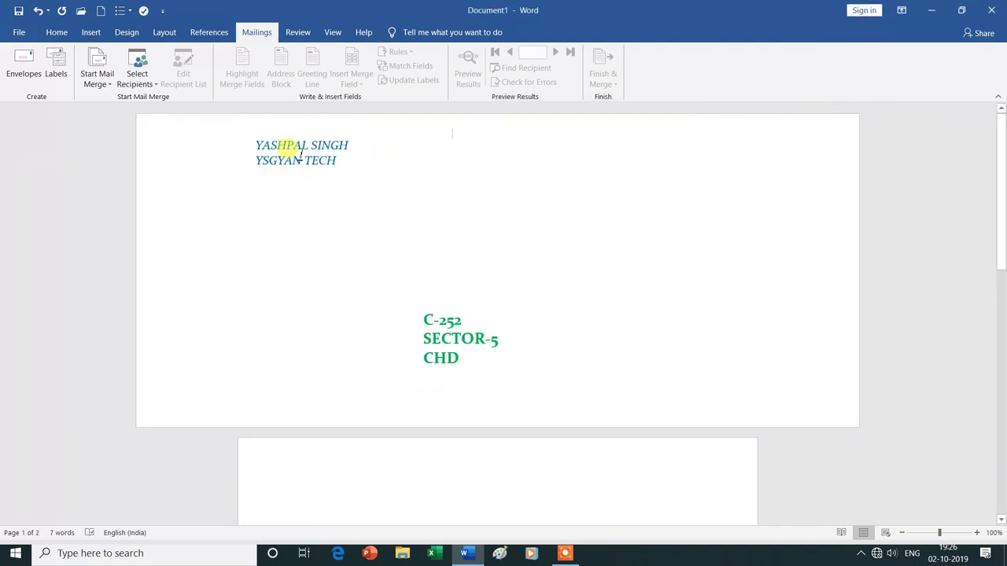
double_click(454, 136)
key("alt+F4")
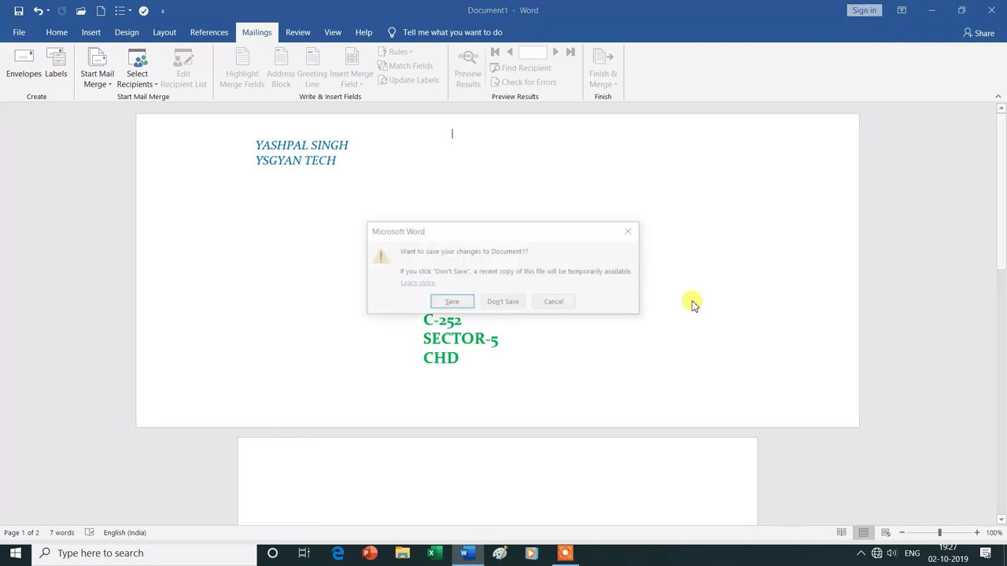
Step: Discard Document1, start a new document, and enter the person's name as the label address
left_click(505, 303)
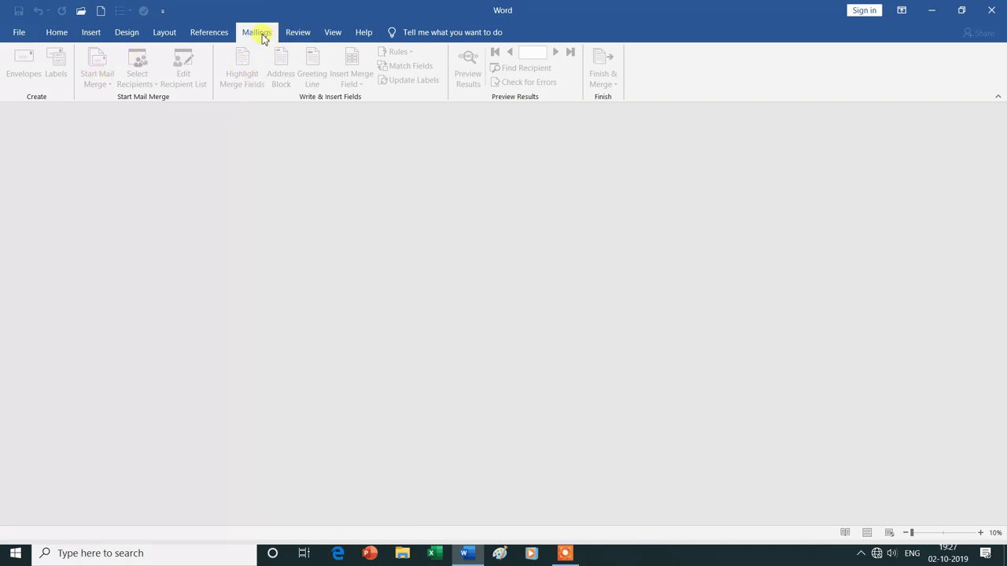
key("ctrl+n")
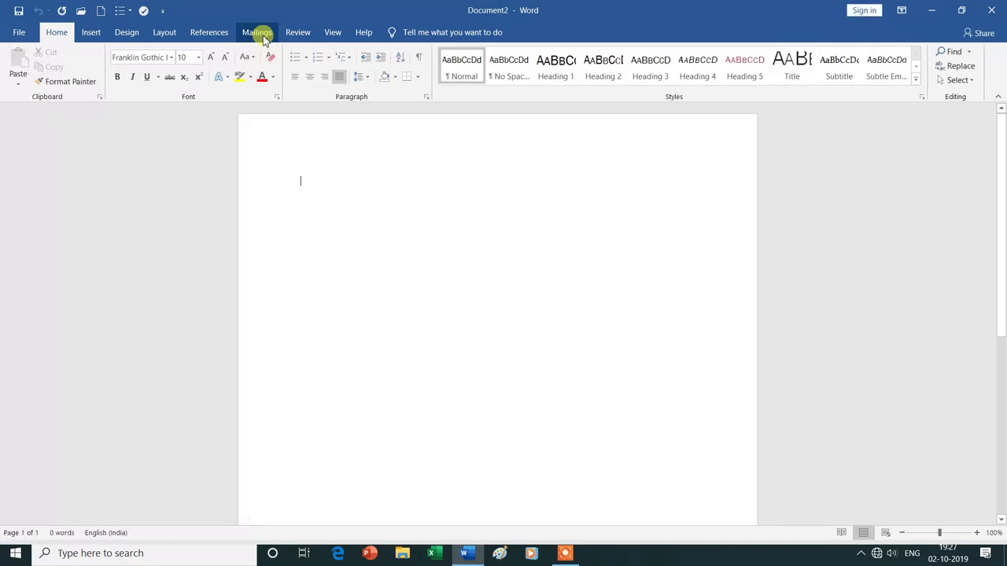
left_click(258, 33)
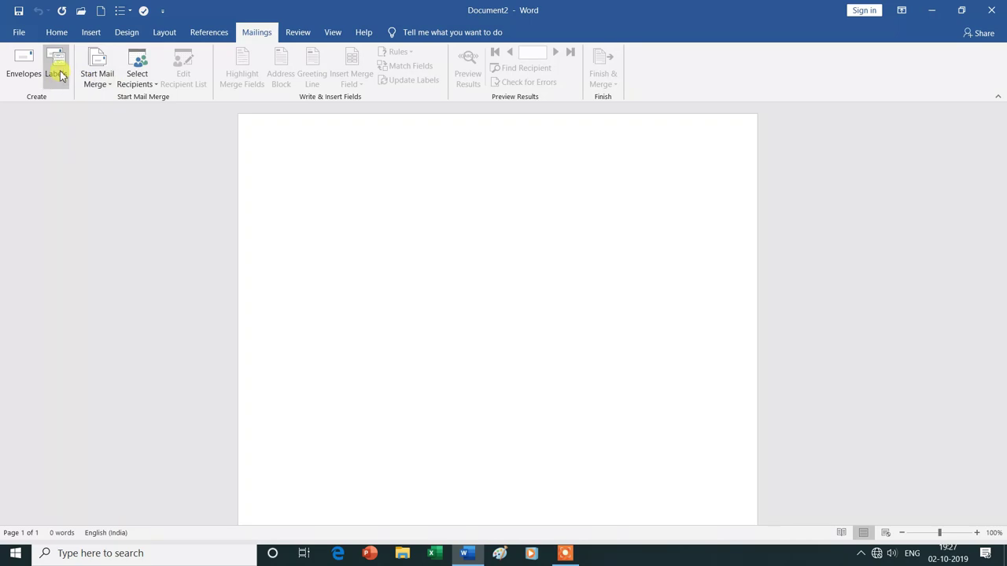
left_click(59, 73)
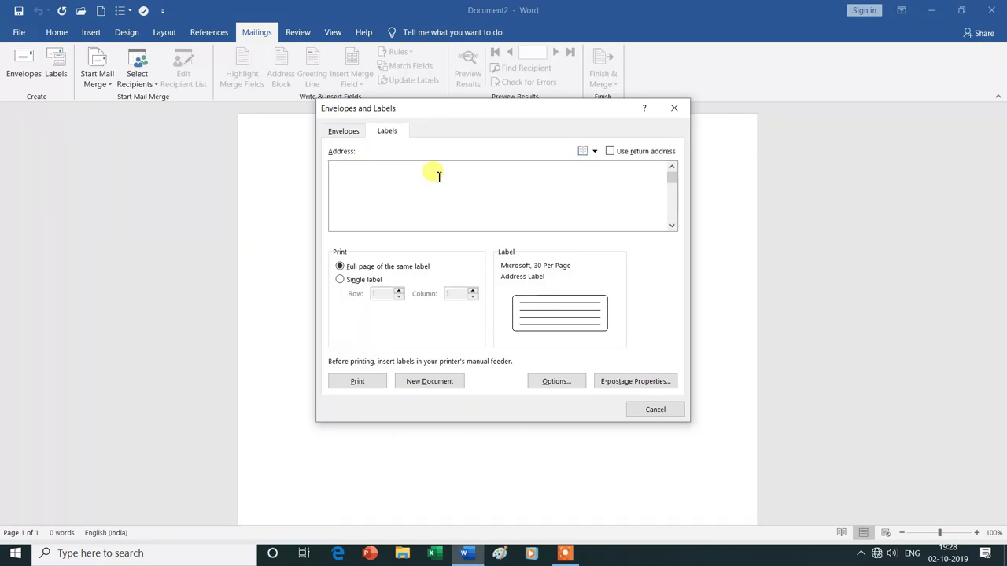
type("YASH")
type("SING")
type("GYA")
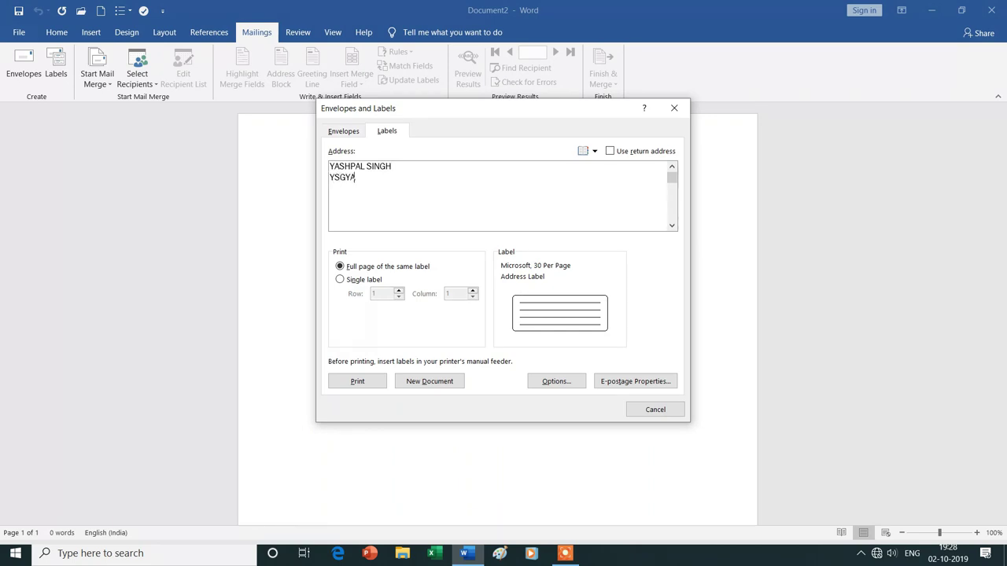
type("H")
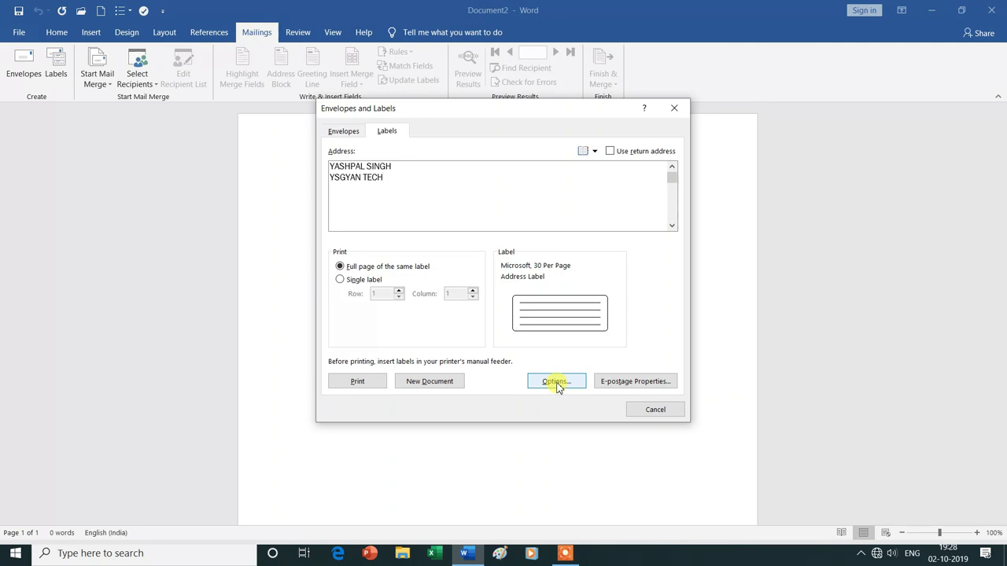
Step: Choose Microsoft 1/4 Letter Postcard labels and generate a new labels document
left_click(556, 384)
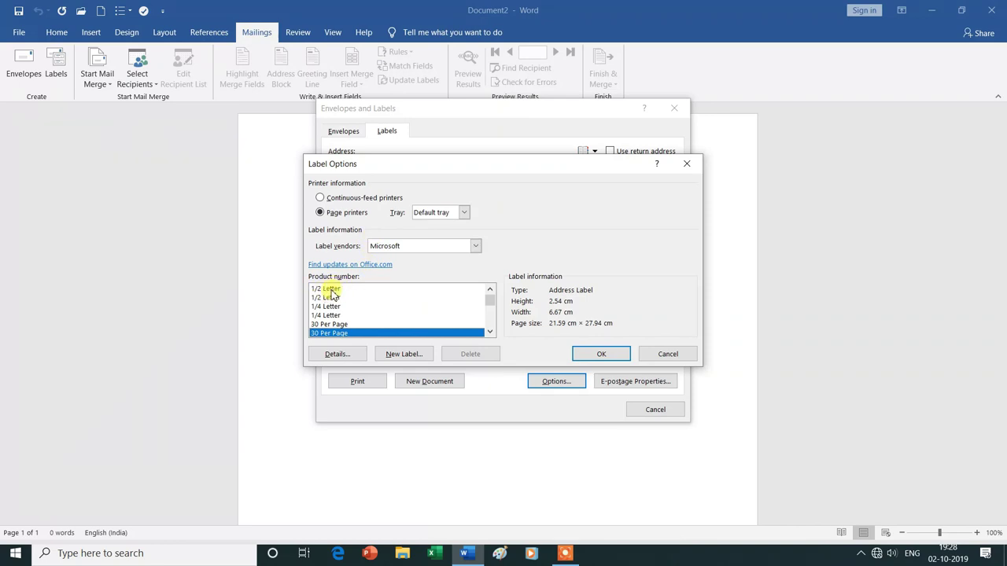
left_click(330, 289)
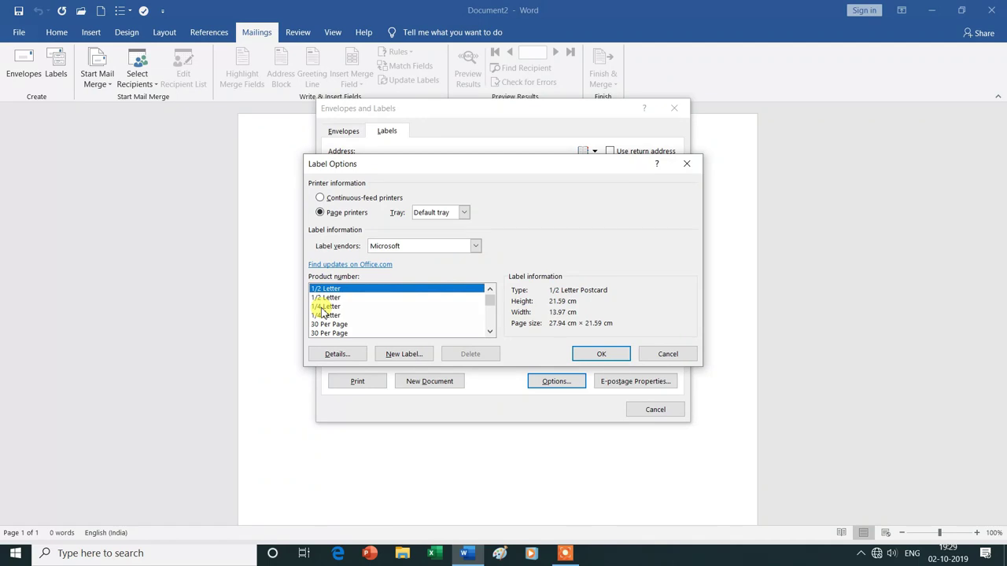
left_click(324, 307)
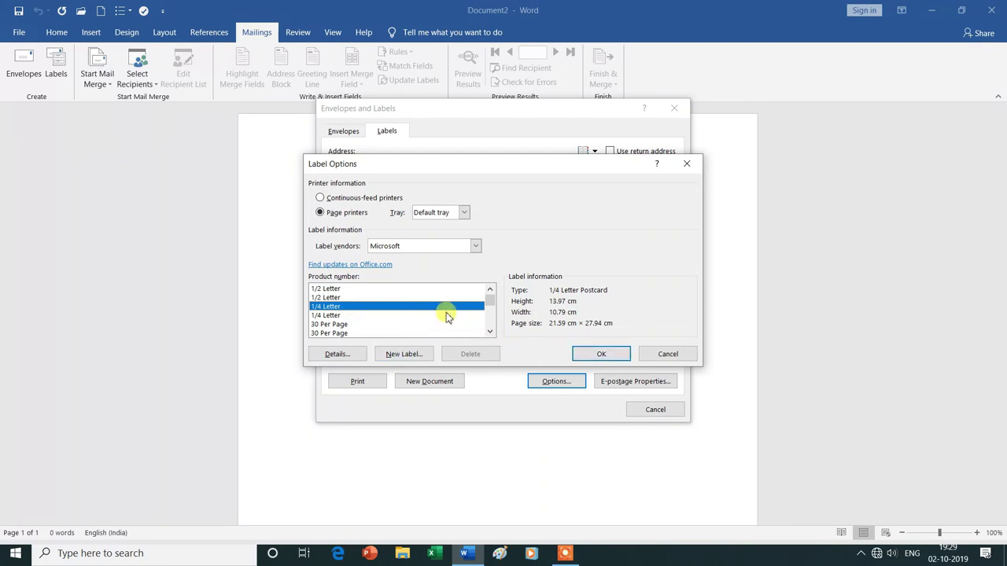
left_click(606, 356)
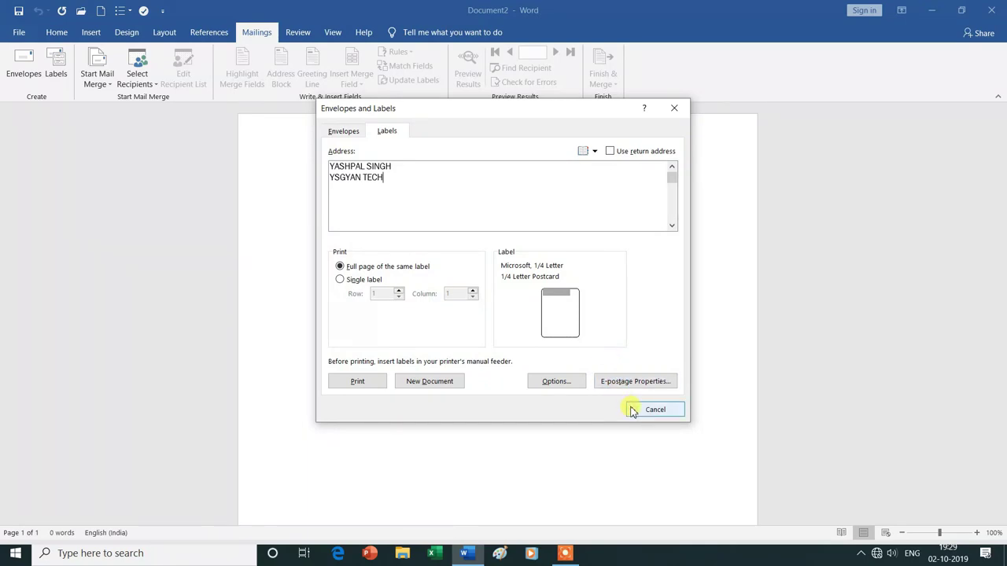
left_click(454, 387)
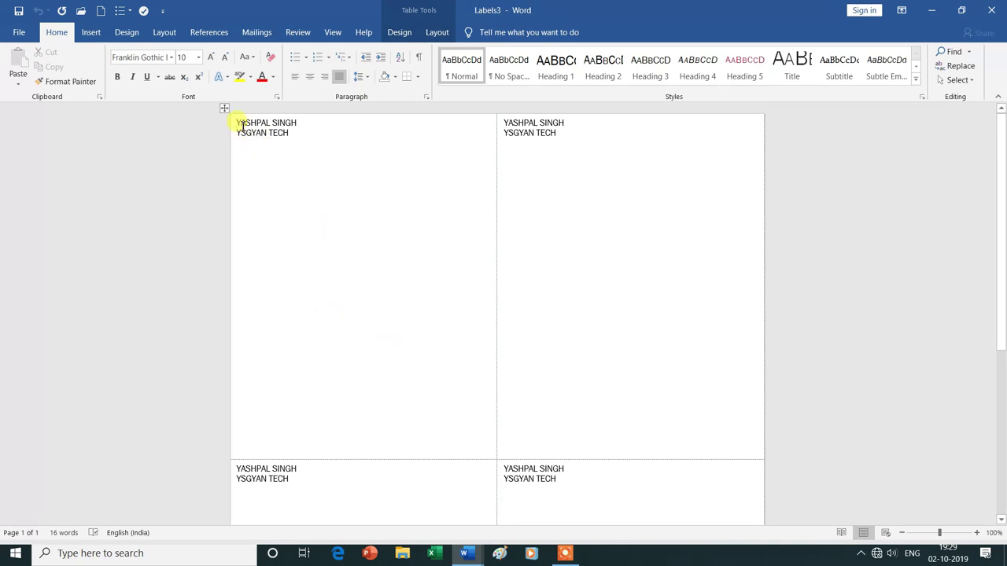
Step: Scroll through the Labels3 document of four 1/4 Letter postcard labels
scroll(580, 355, "down", 3)
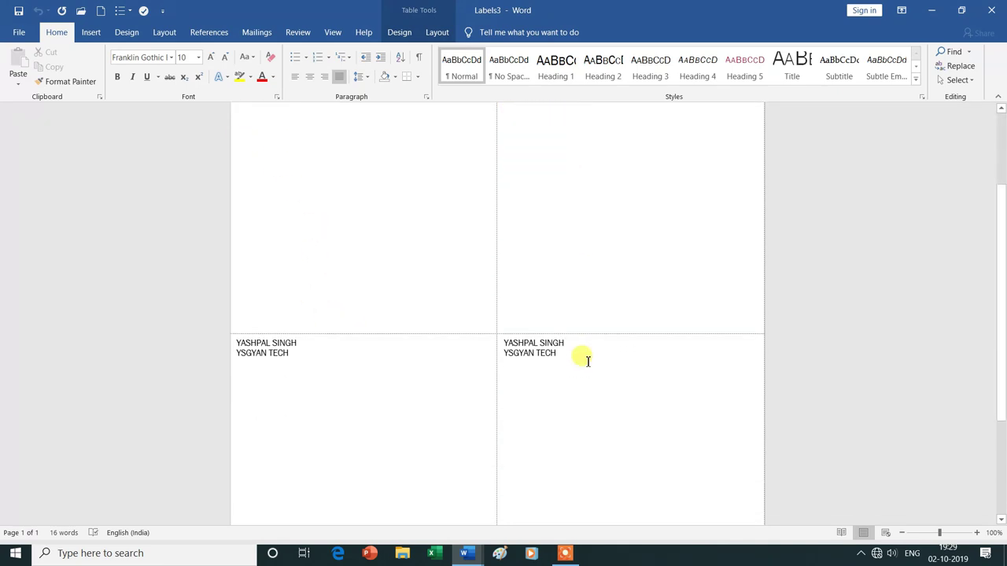
scroll(580, 356, "down", 3)
scroll(587, 361, "down", 1)
scroll(587, 361, "up", 3)
scroll(587, 361, "up", 3)
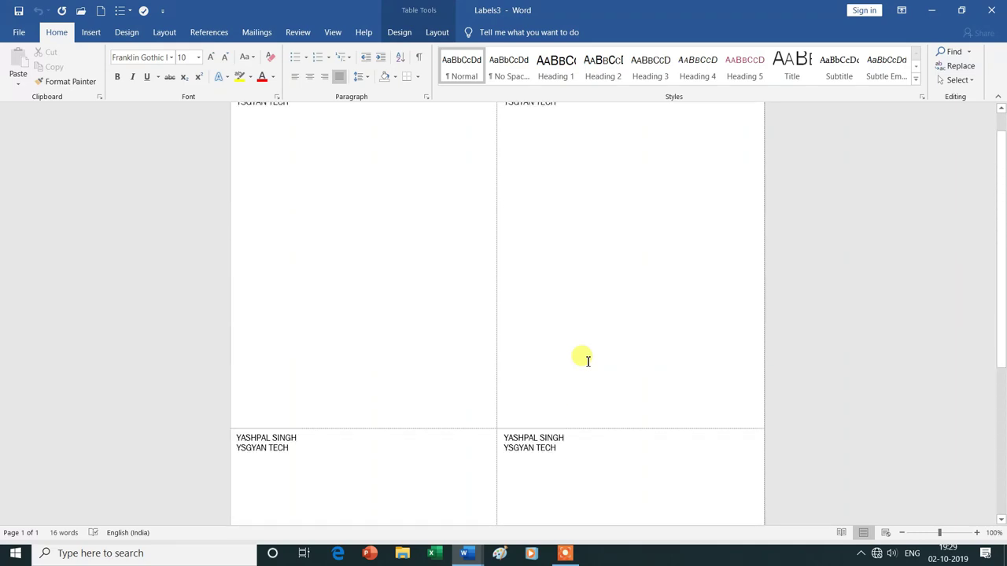
scroll(586, 361, "up", 1)
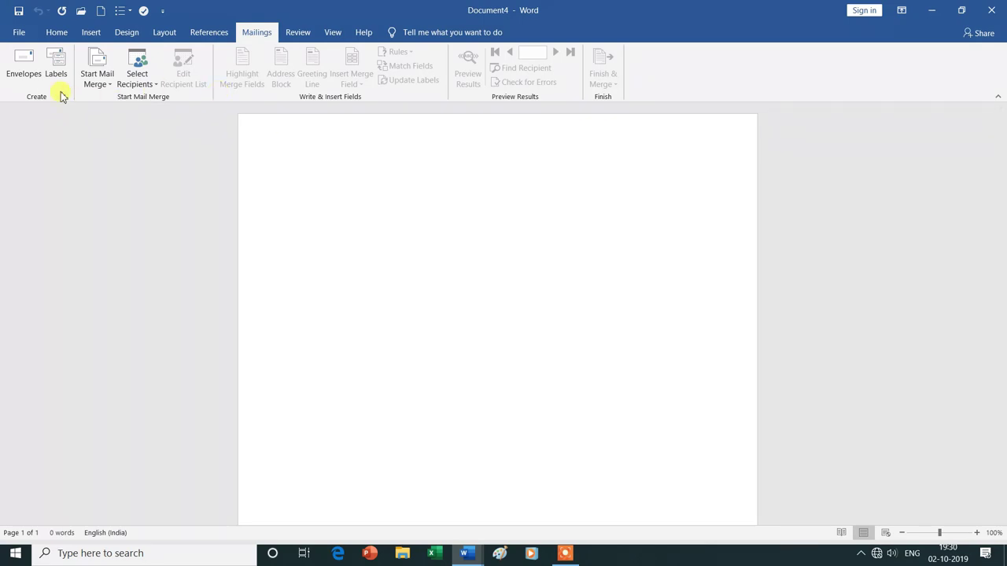
Step: Re-enter the name and company label address and select Microsoft 30 Per Page address labels
left_click(55, 63)
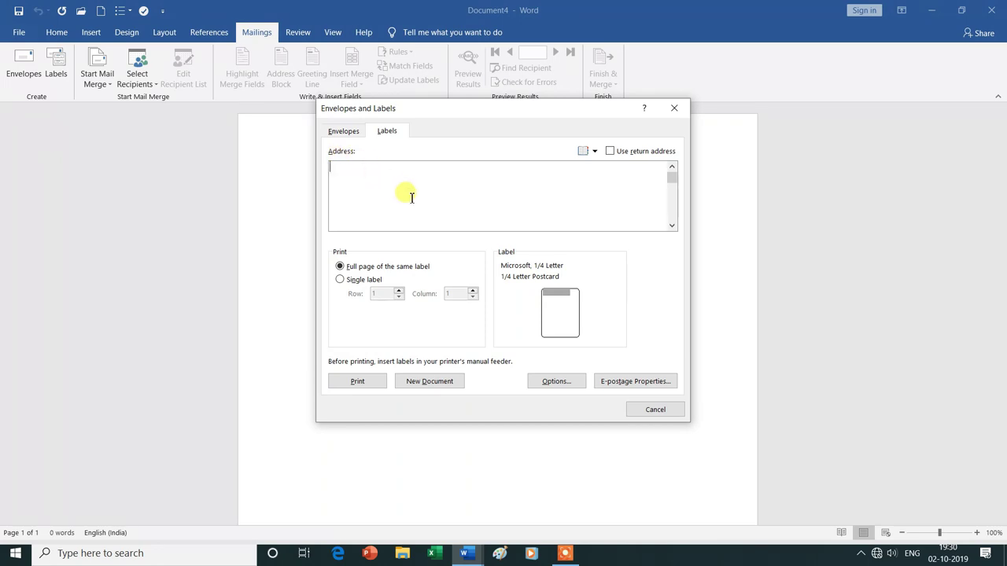
type("YASH")
type("PAL S")
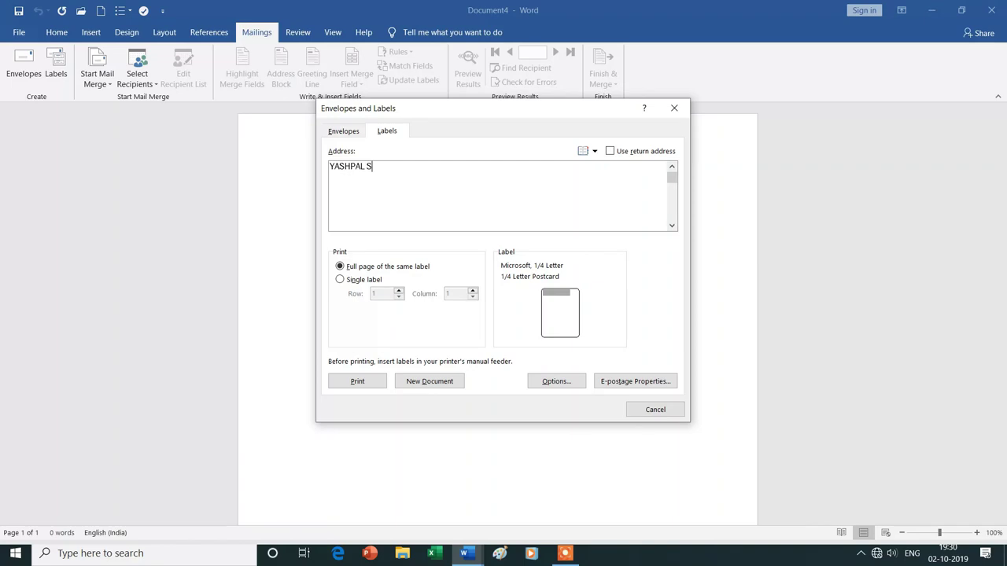
type("GH")
type("YAN T")
type("ECH")
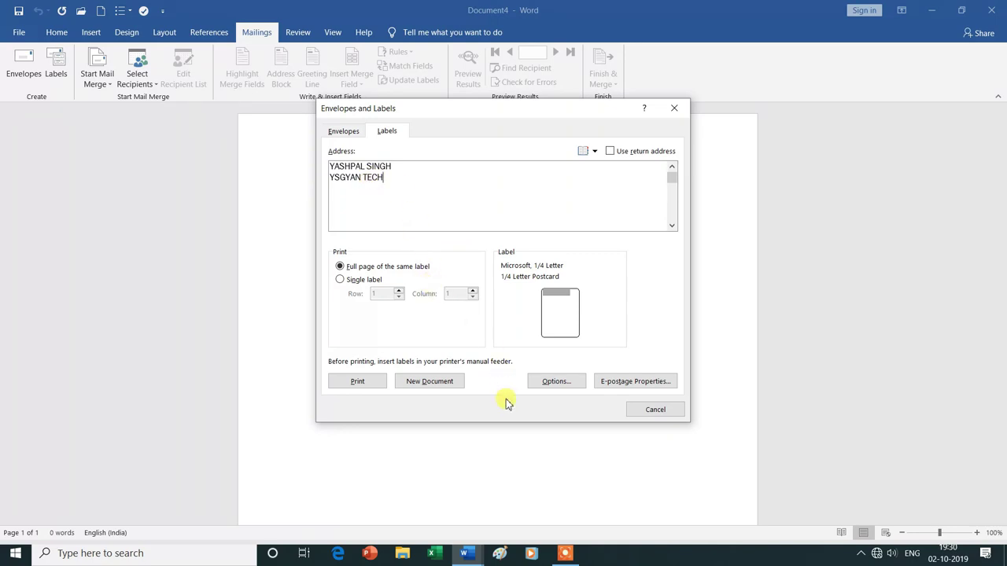
left_click(556, 383)
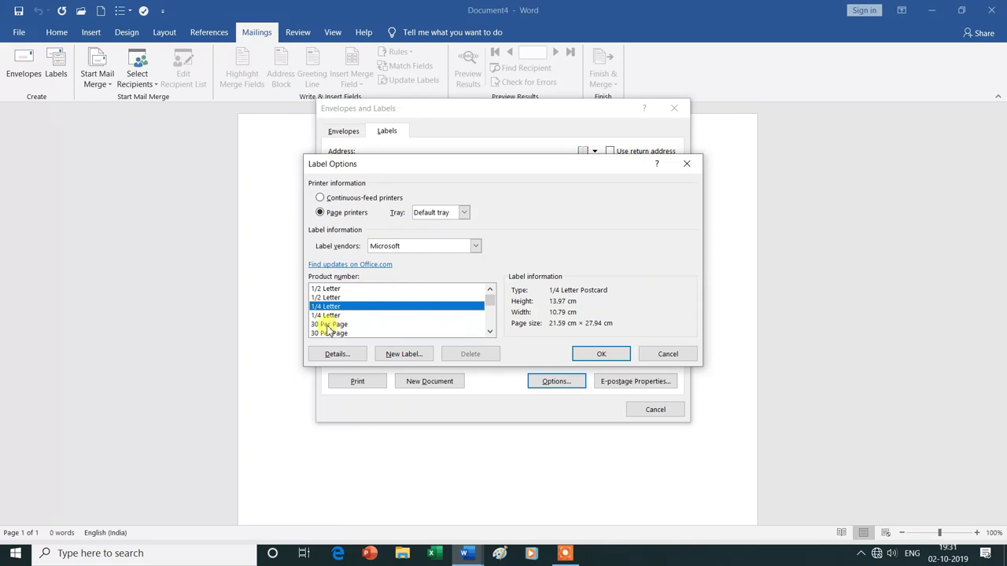
left_click(322, 324)
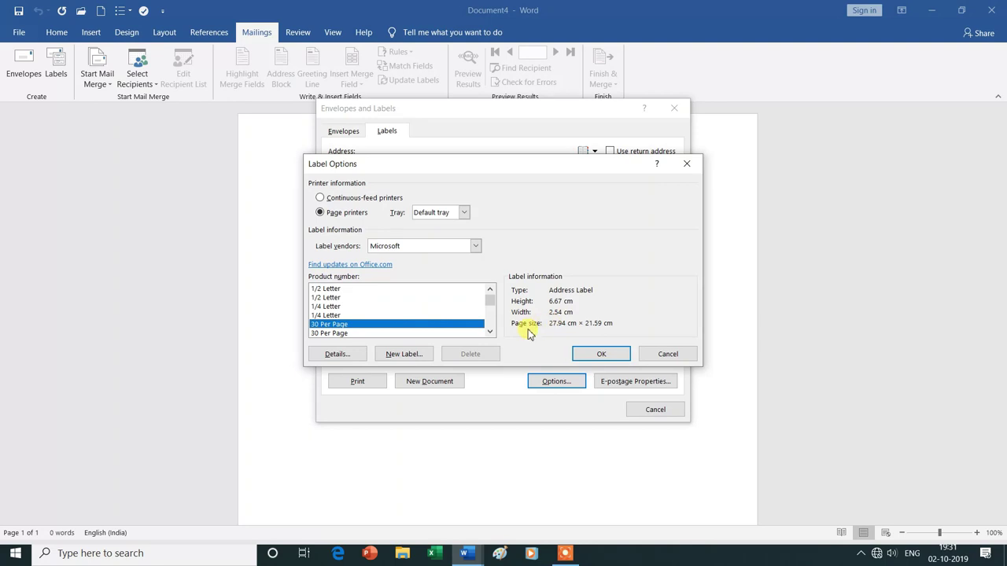
left_click(602, 355)
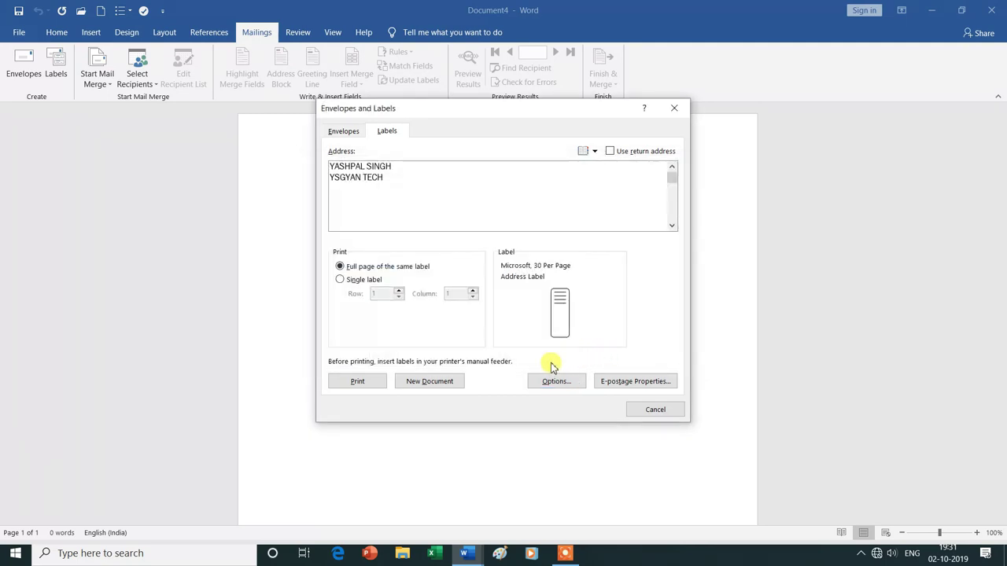
Step: Generate a new Labels5 document of 30-per-page labels, each repeating the name and company address
left_click(435, 382)
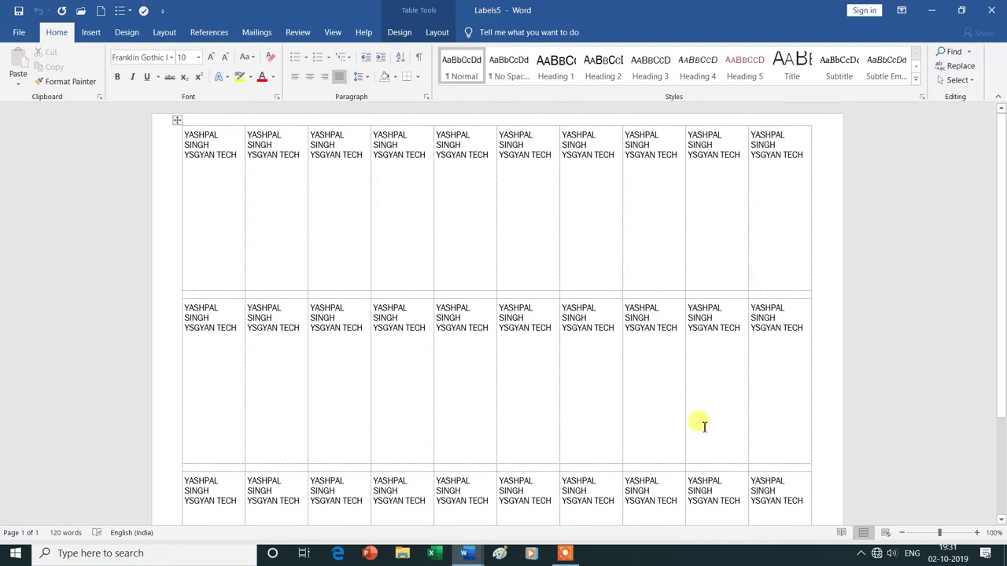
scroll(703, 425, "down", 3)
scroll(702, 425, "up", 3)
scroll(775, 479, "down", 1)
scroll(772, 473, "down", 3)
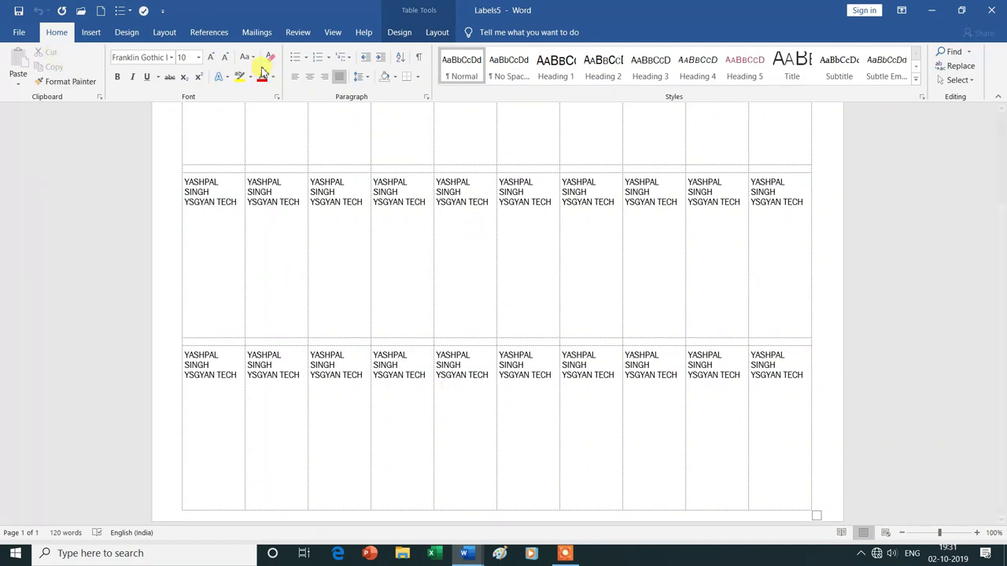
left_click(212, 32)
left_click(258, 32)
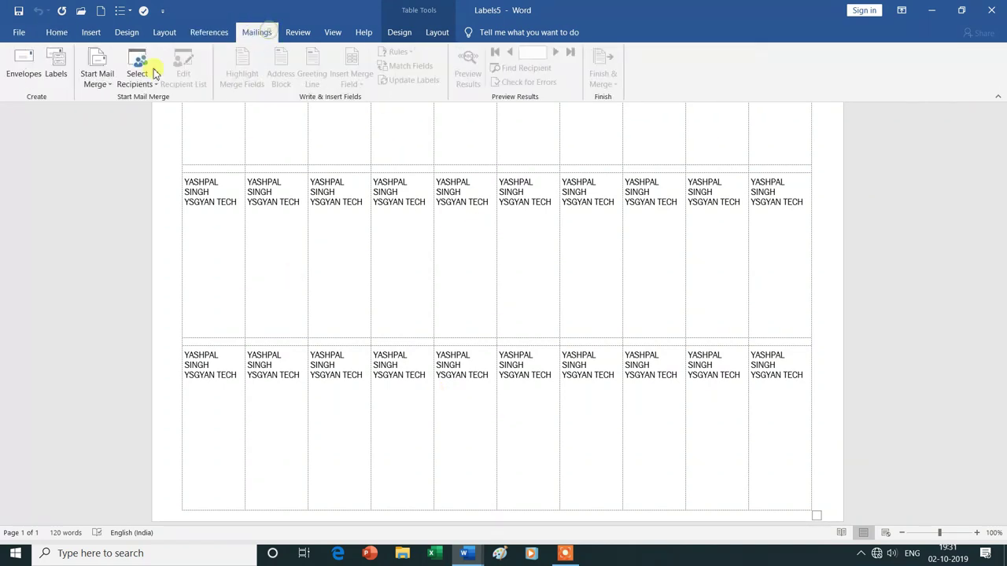